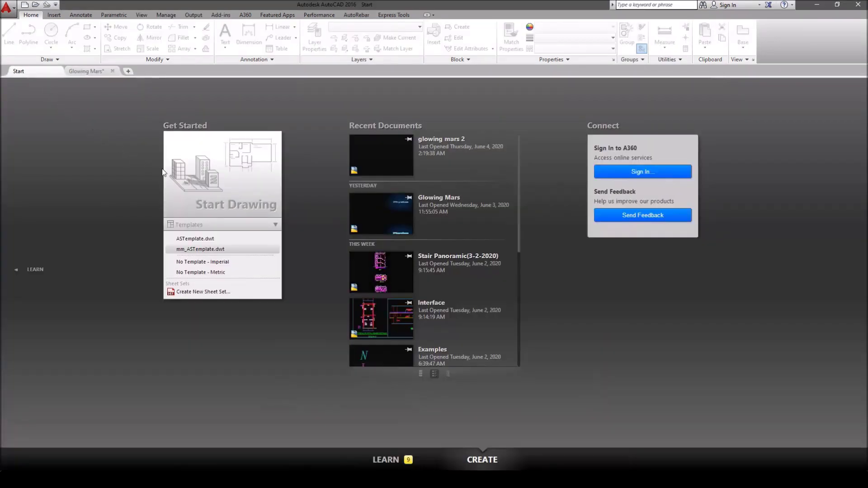
# Step: Start a blank metric drawing without a template and add a layer with color 240 and a 0.30 mm lineweight
pyautogui.click(201, 272)
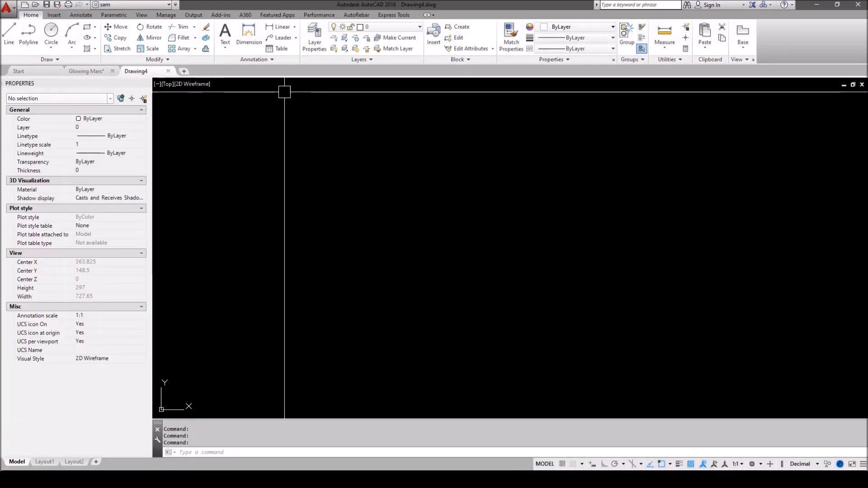
pyautogui.click(313, 36)
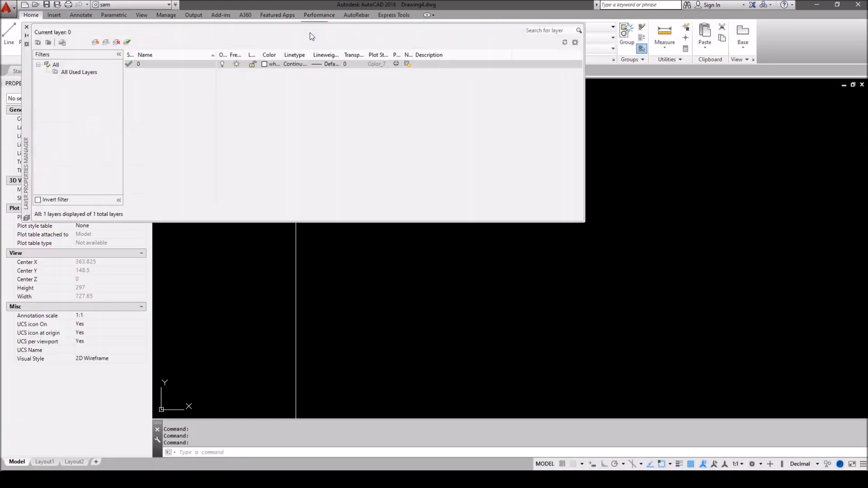
pyautogui.click(96, 43)
pyautogui.click(264, 74)
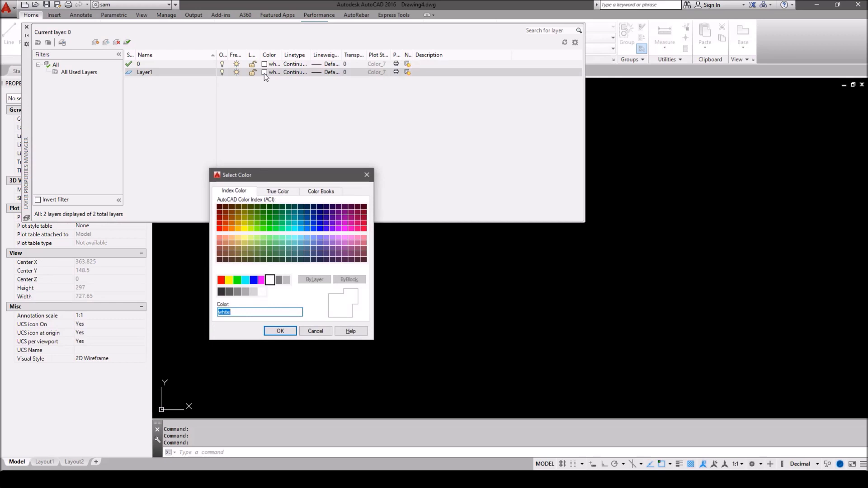
pyautogui.click(281, 330)
pyautogui.click(318, 73)
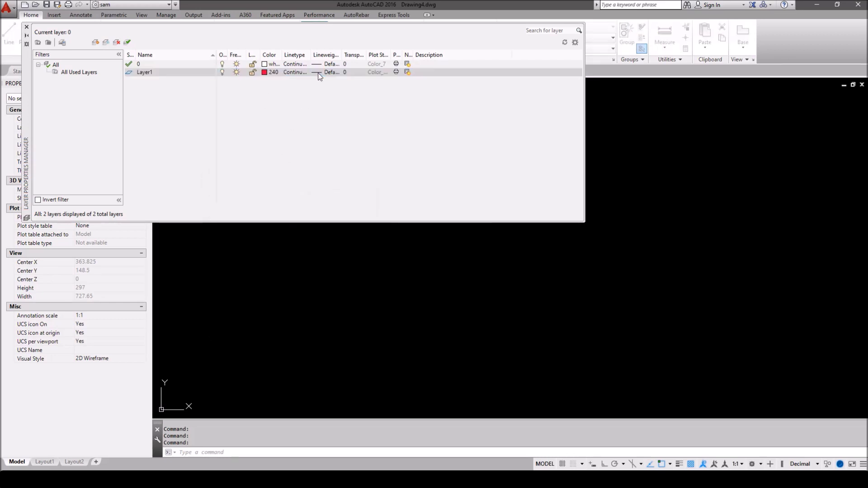
pyautogui.click(402, 251)
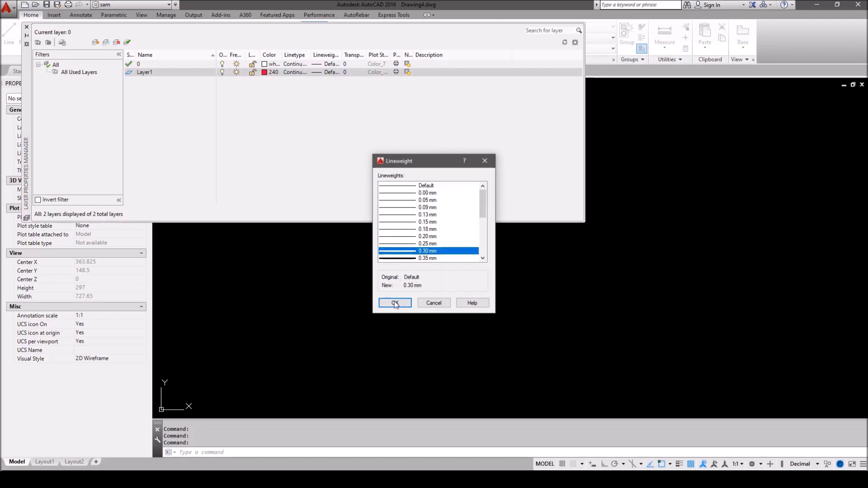
pyautogui.click(394, 303)
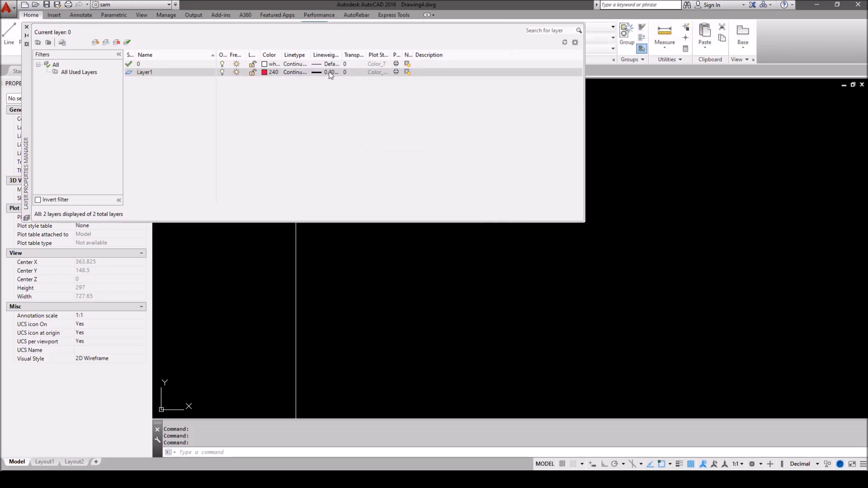
# Step: Turn on lineweight display and add a second layer with the Default lineweight
pyautogui.click(679, 464)
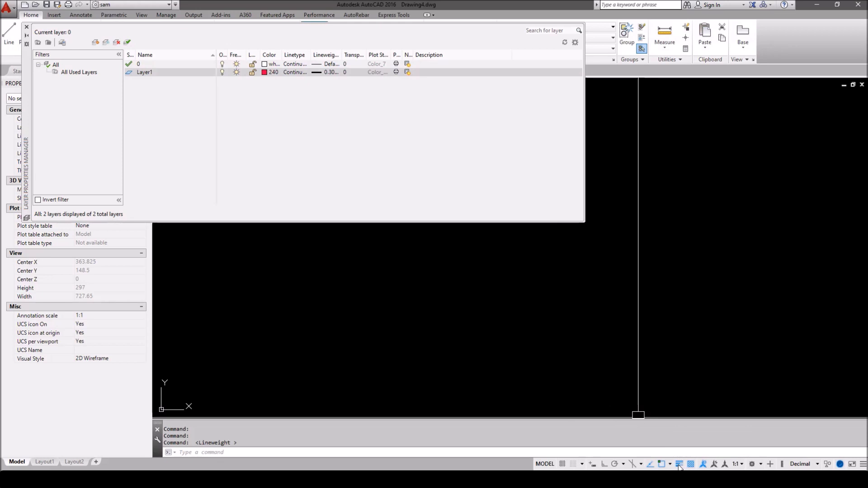
pyautogui.click(94, 43)
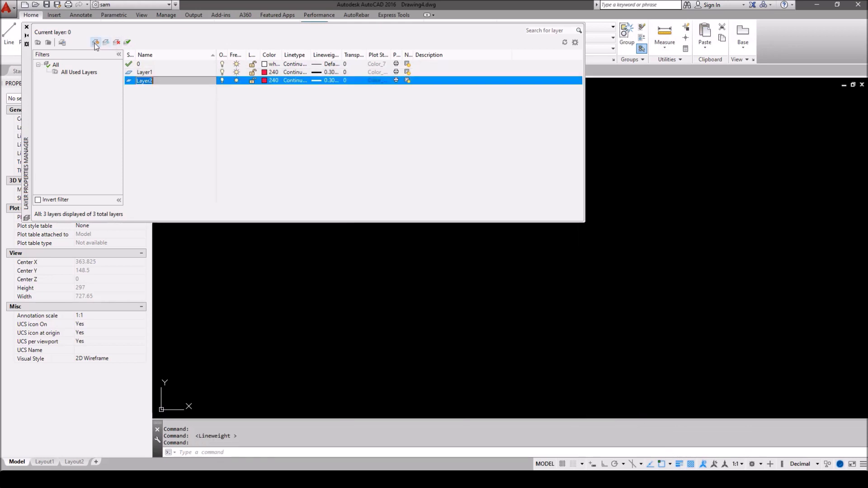
pyautogui.click(317, 81)
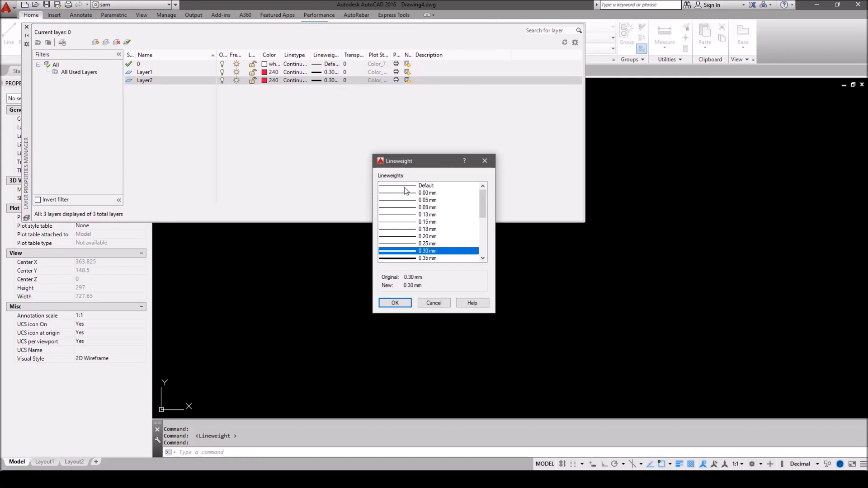
pyautogui.click(404, 187)
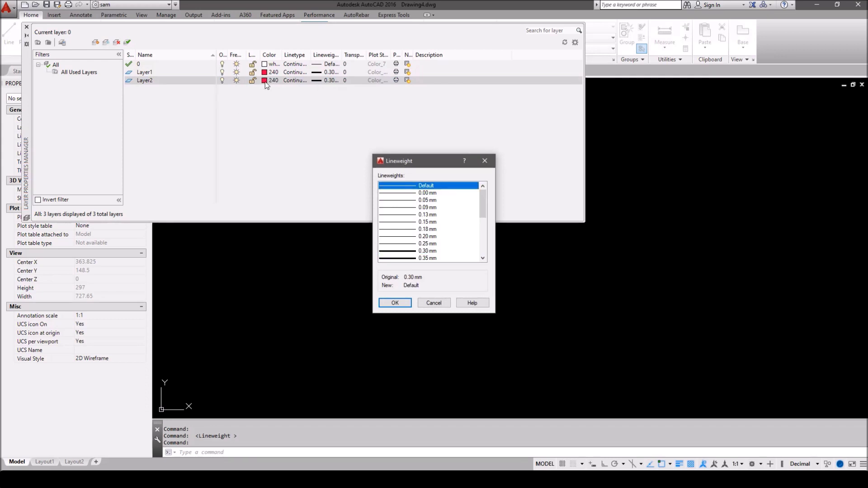
pyautogui.click(393, 302)
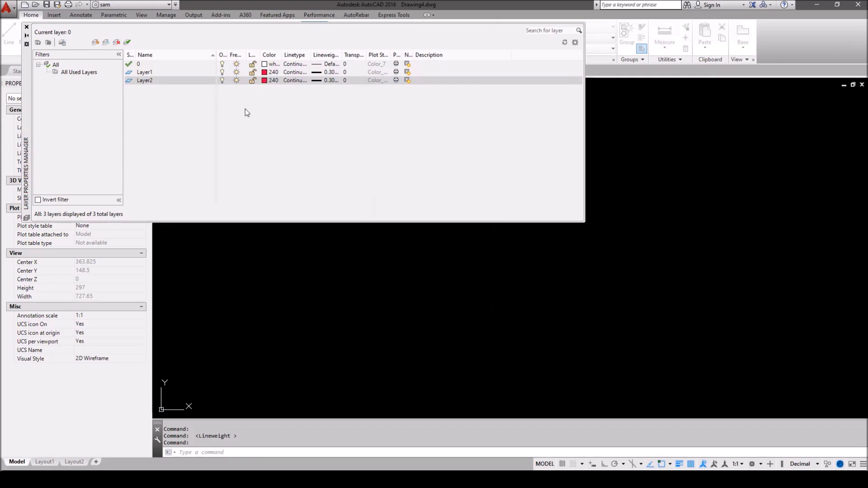
# Step: Set the second layer's color to a salmon true color with a red value of 242 and close the layer manager
pyautogui.click(265, 81)
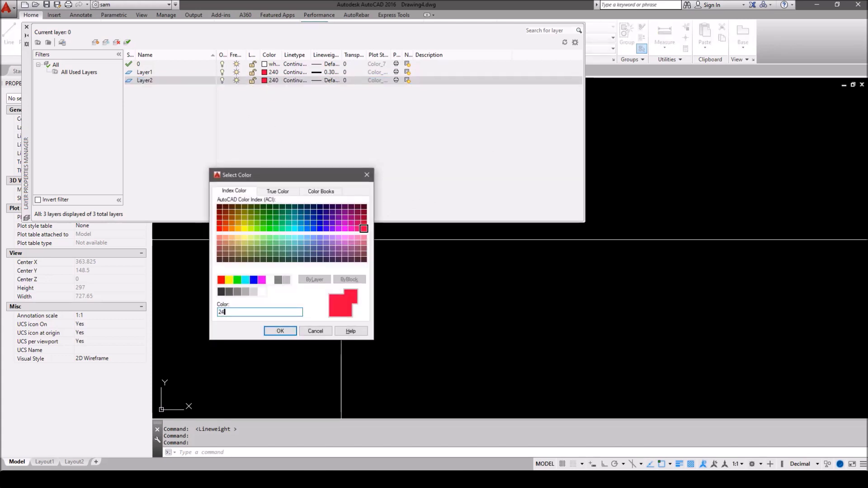
pyautogui.click(266, 192)
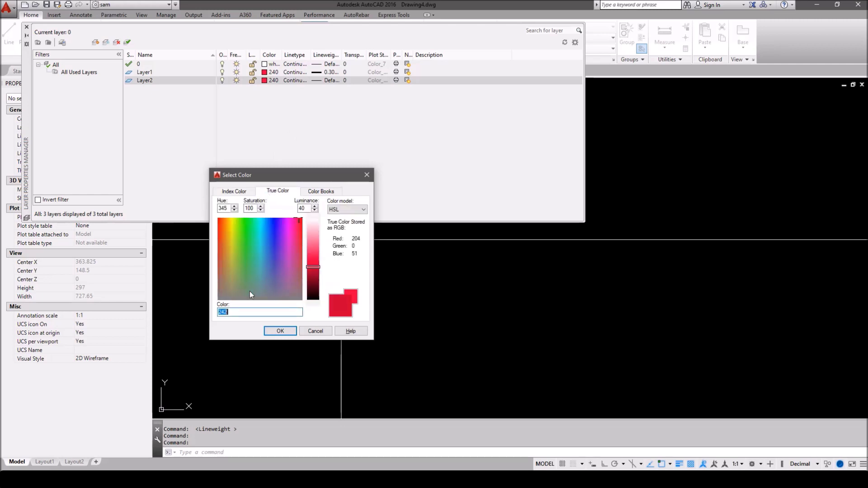
pyautogui.write('.11')
pyautogui.write('242')
pyautogui.click(280, 331)
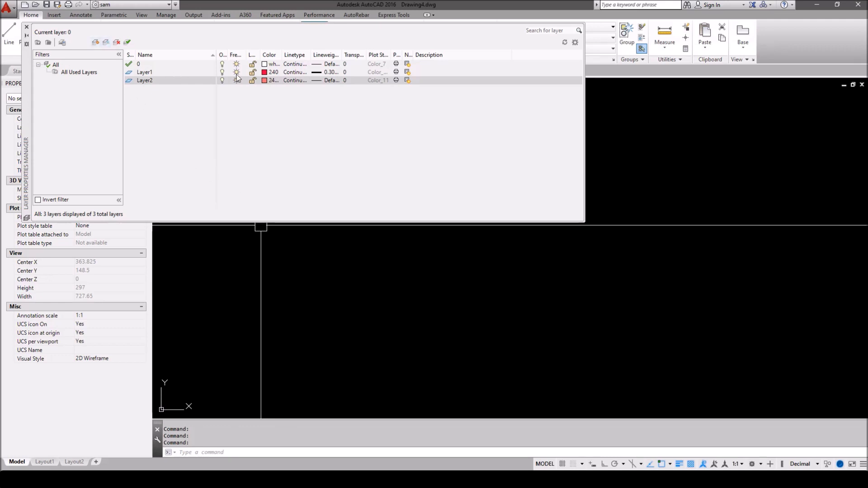
pyautogui.click(26, 28)
# Step: Draw a circle with a radius of 25 in the empty drawing area
pyautogui.click(51, 31)
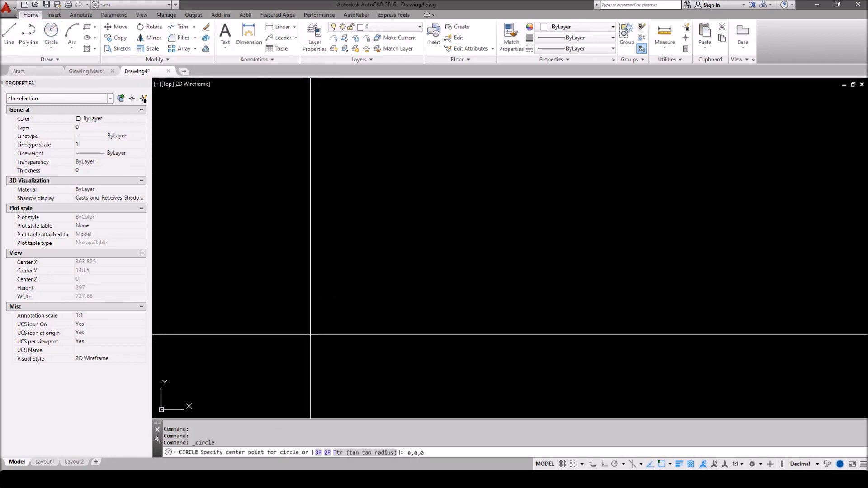
pyautogui.press('Escape')
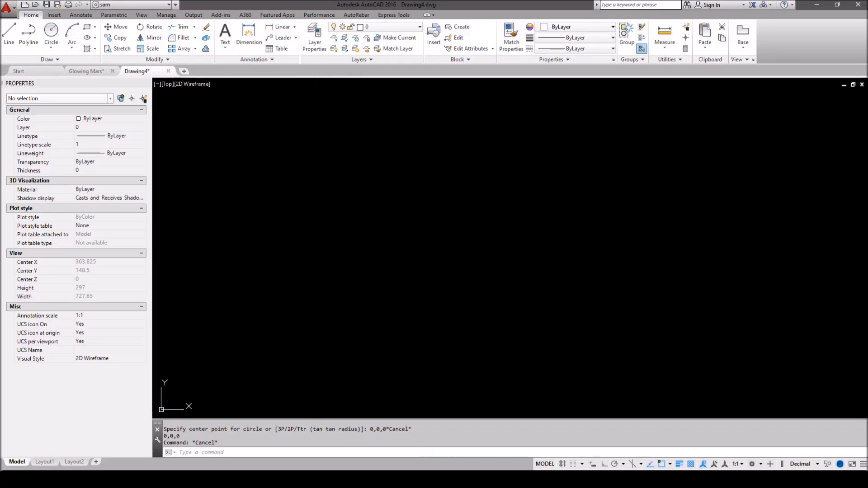
pyautogui.press('Return')
pyautogui.click(375, 297)
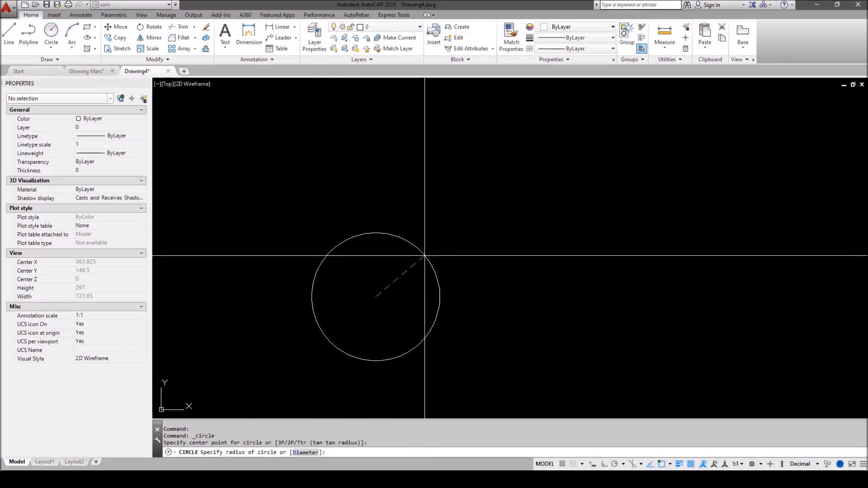
pyautogui.write('r')
pyautogui.press('Return')
pyautogui.write('2')
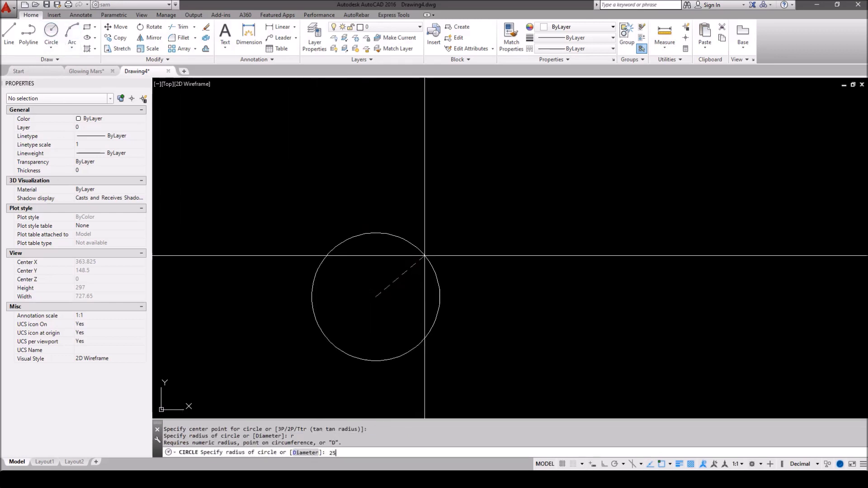
pyautogui.write('5')
pyautogui.press('Return')
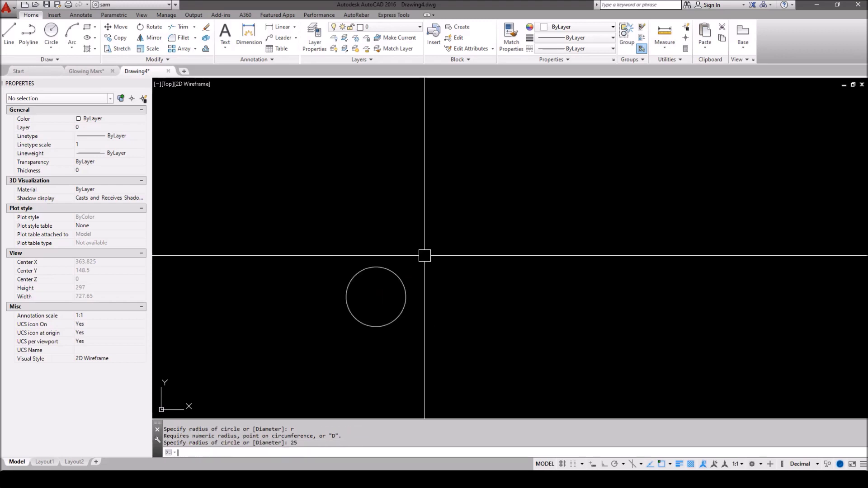
# Step: Start a polyline at the circle's top quadrant, going 10 units down, and with Ortho on, 7 units to the right
pyautogui.scroll(4, 376, 286)
pyautogui.moveTo(376, 287); pyautogui.dragTo(384, 240, button='middle')
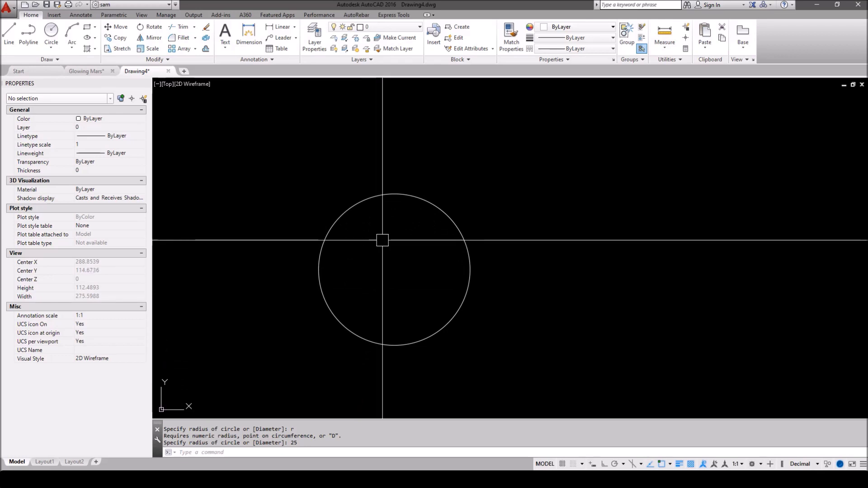
pyautogui.click(28, 34)
pyautogui.click(394, 194)
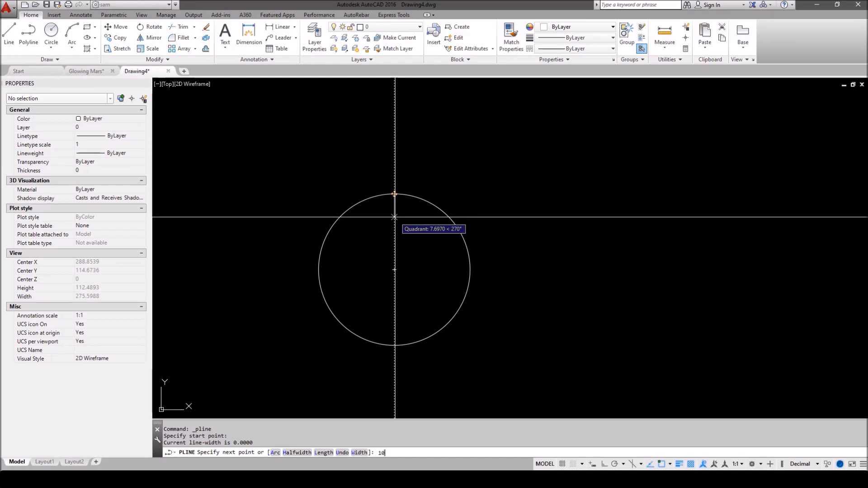
pyautogui.press('Return')
pyautogui.scroll(6, 396, 219)
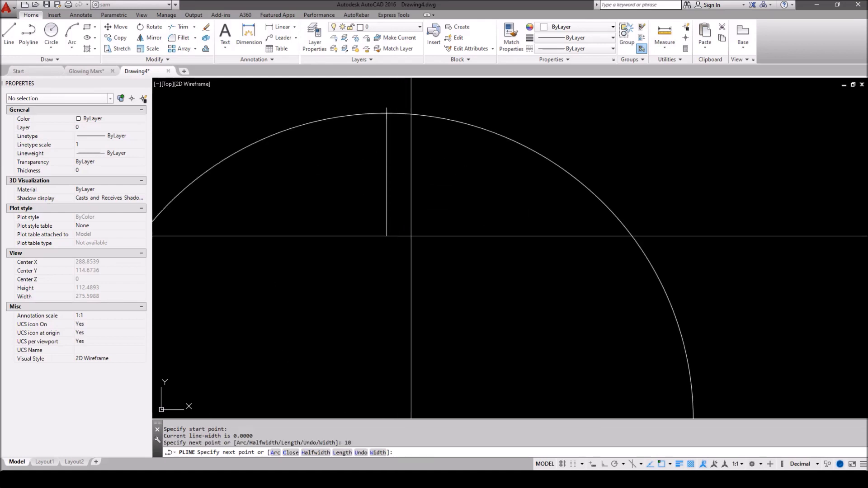
pyautogui.click(604, 464)
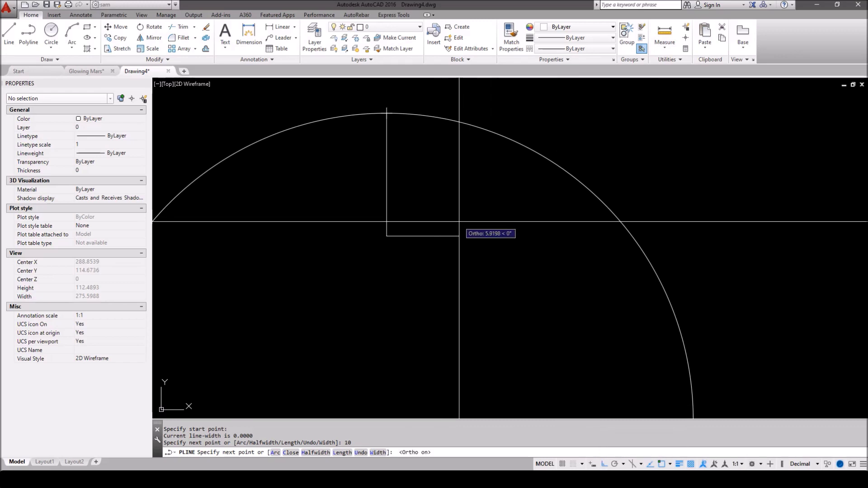
pyautogui.write('7')
pyautogui.press('Return')
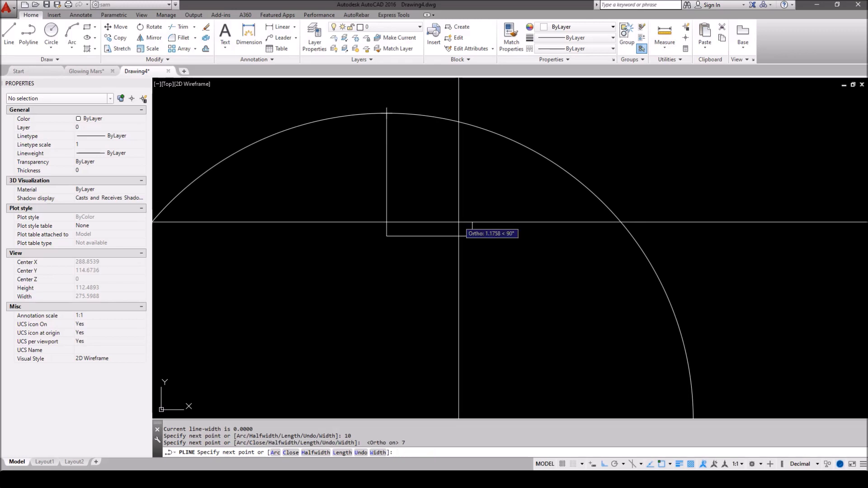
# Step: Continue the stepped polyline 10 units down, 8 units to the left and 10 units down
pyautogui.scroll(-6, 468, 237)
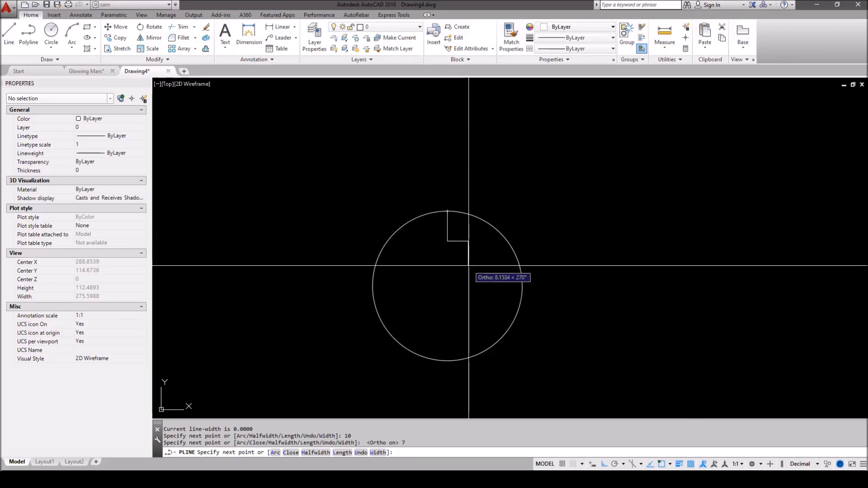
pyautogui.write('10')
pyautogui.press('Return')
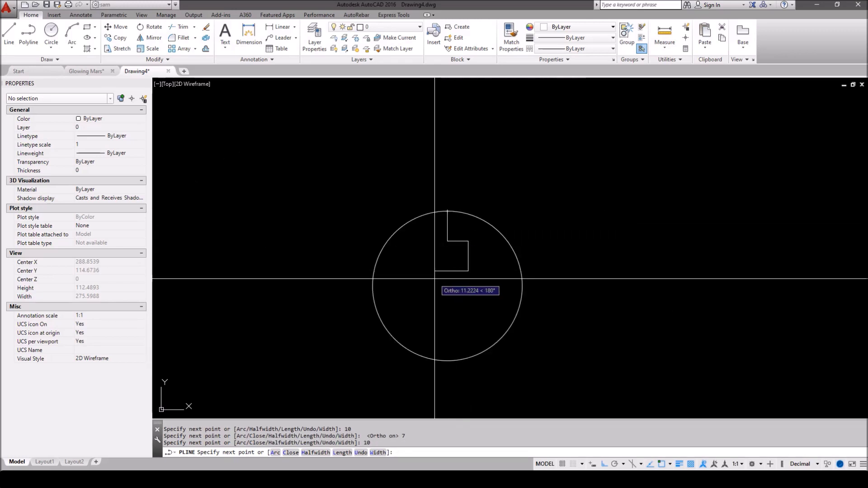
pyautogui.write('8')
pyautogui.press('Return')
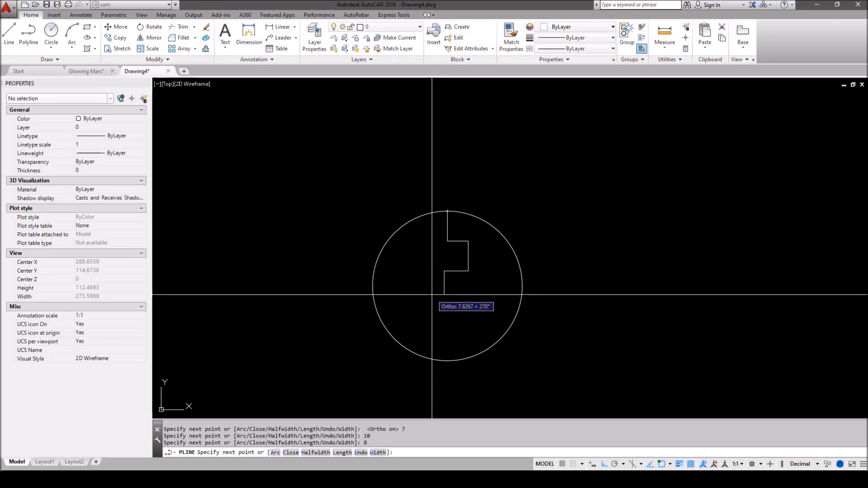
pyautogui.write('10')
pyautogui.press('Return')
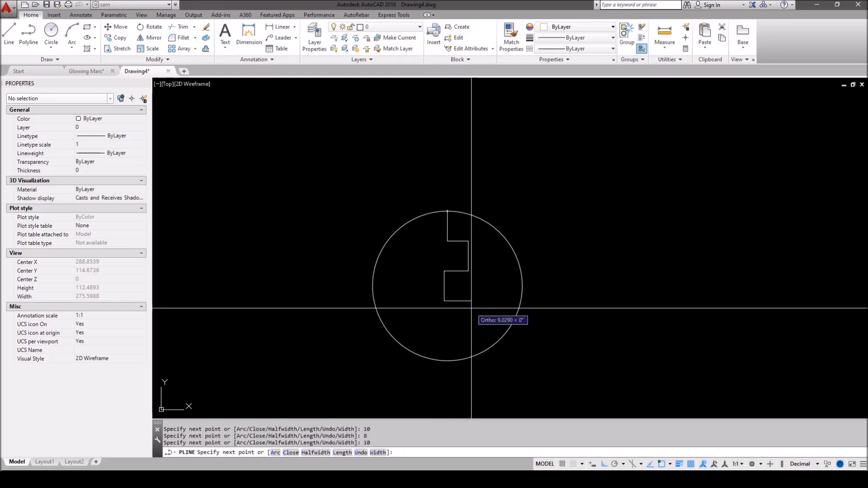
# Step: Finish the polyline 9 units right, 10 units down, back left to the circle's vertical centerline and down to its bottom quadrant
pyautogui.write('9')
pyautogui.press('Return')
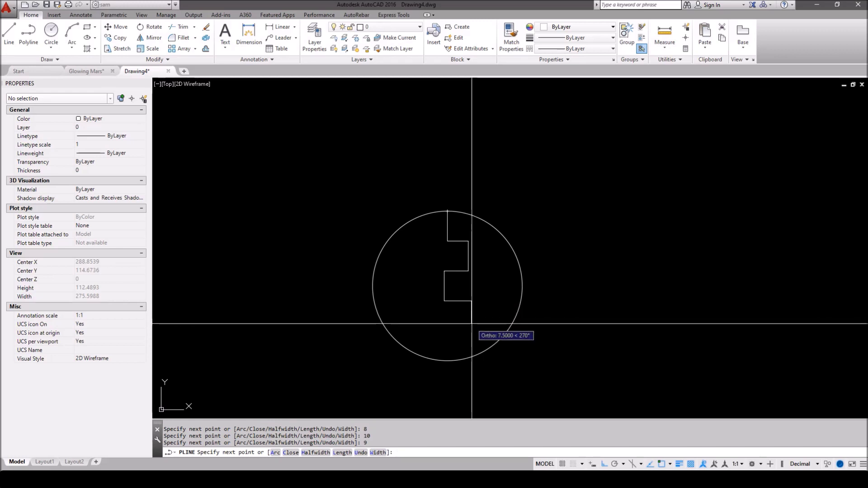
pyautogui.write('10')
pyautogui.press('Return')
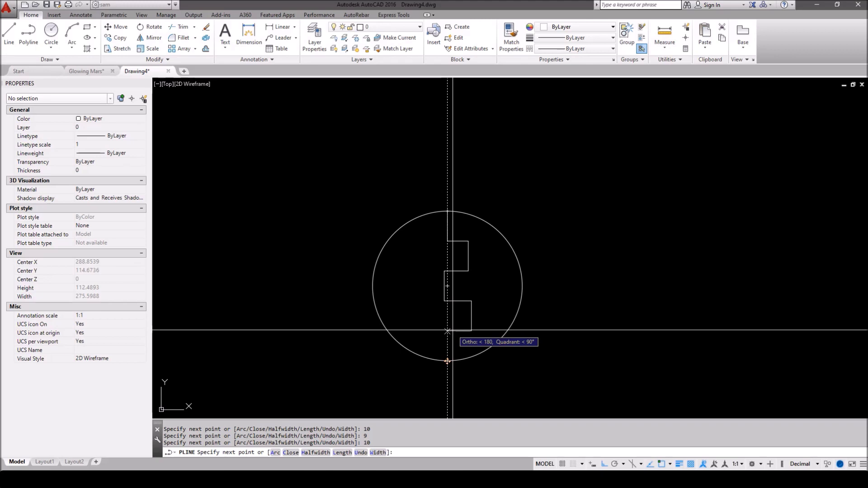
pyautogui.click(447, 331)
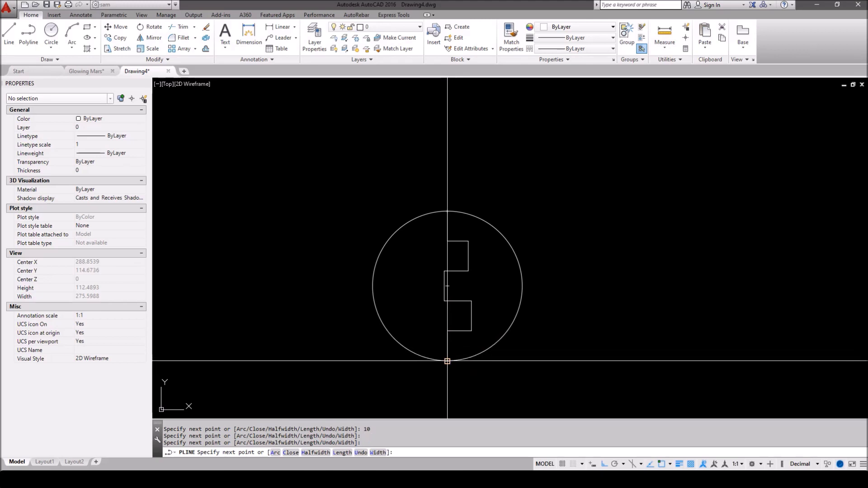
pyautogui.press('Escape')
pyautogui.press('Escape')
pyautogui.press('Escape')
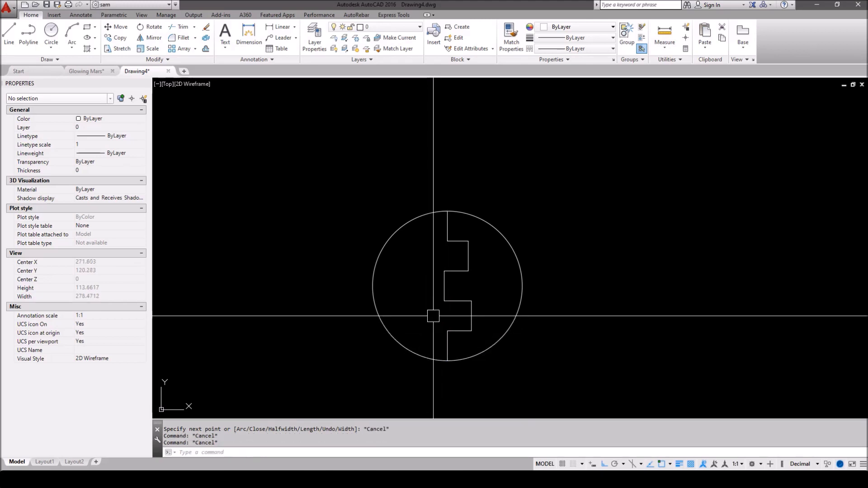
# Step: Fillet the first corner below the polyline's upper end with a radius of 3
pyautogui.scroll(5, 436, 310)
pyautogui.moveTo(435, 310); pyautogui.dragTo(429, 279, button='middle')
pyautogui.scroll(-4, 429, 279)
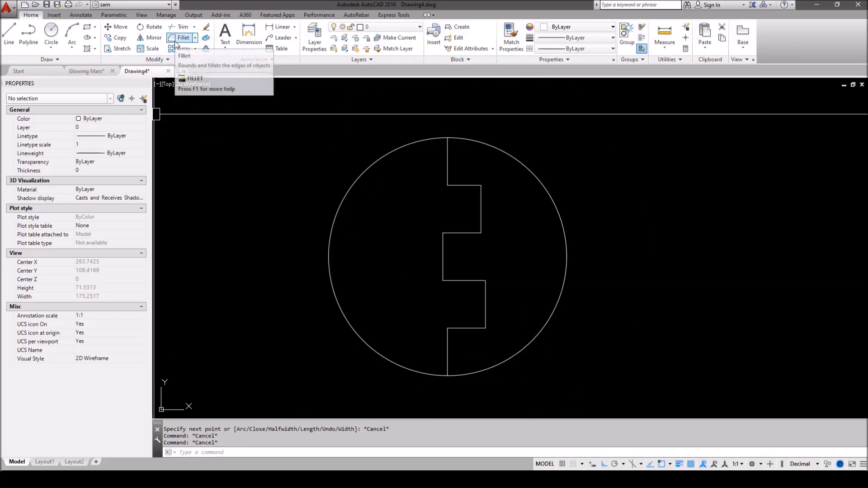
pyautogui.click(176, 41)
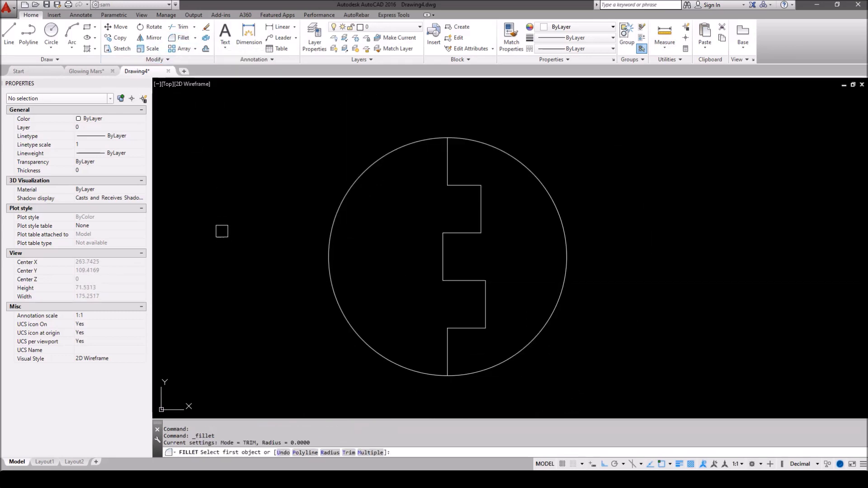
pyautogui.write('r')
pyautogui.press('Return')
pyautogui.write('3')
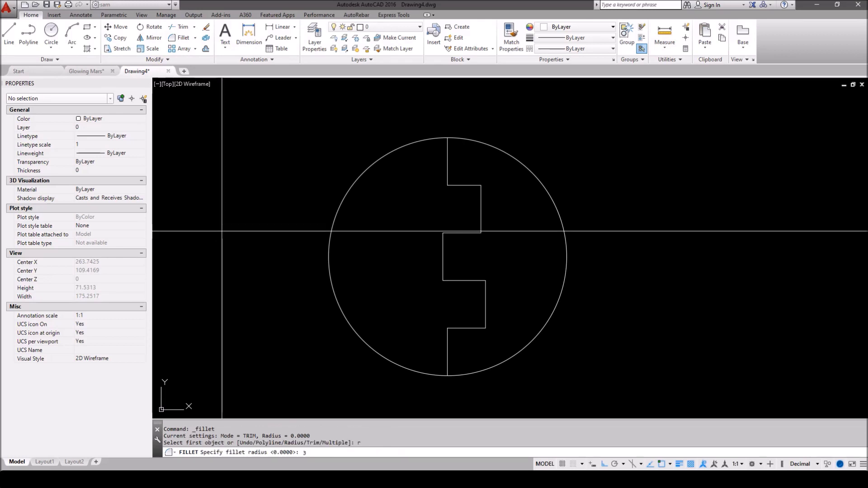
pyautogui.press('Return')
pyautogui.click(448, 166)
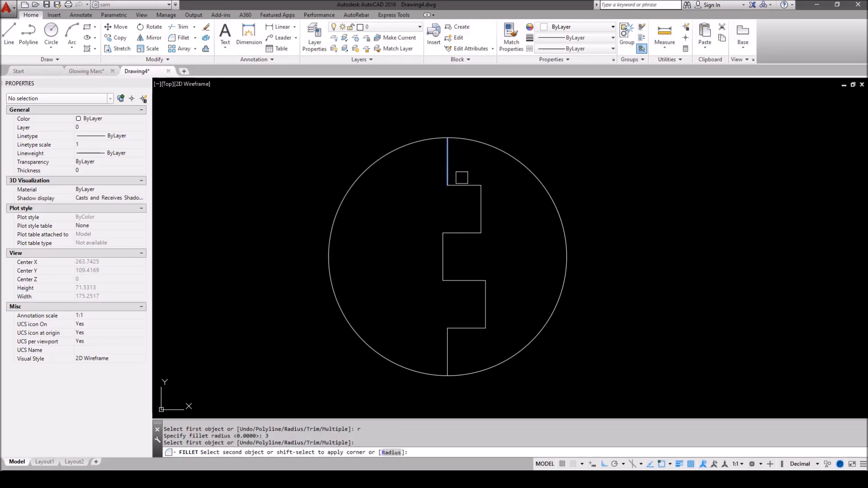
pyautogui.click(465, 185)
# Step: Fillet the upper step's lower outer corner and both inner corners of the middle step with radius 3
pyautogui.press('Return')
pyautogui.click(479, 220)
pyautogui.click(468, 231)
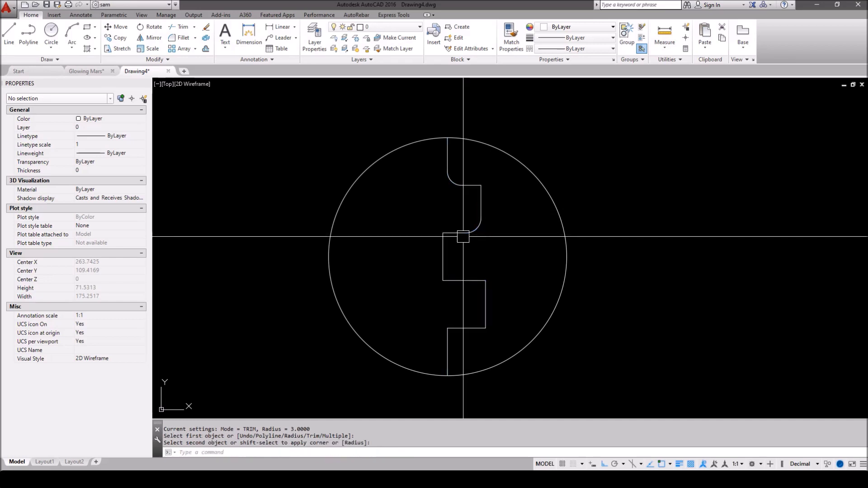
pyautogui.press('Return')
pyautogui.click(449, 233)
pyautogui.click(442, 251)
pyautogui.press('Return')
pyautogui.click(444, 267)
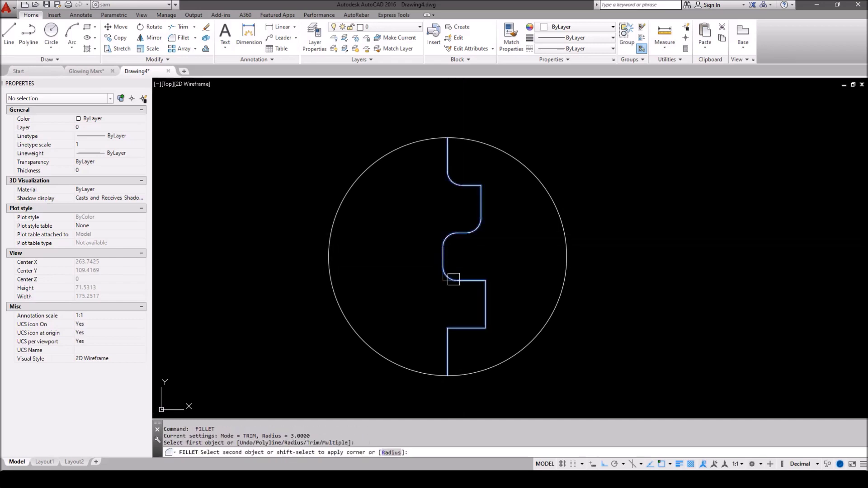
pyautogui.click(458, 281)
# Step: Fillet the lower step's two outer corners and the corner above the polyline's bottom end with radius 3
pyautogui.press('Return')
pyautogui.click(470, 280)
pyautogui.click(484, 296)
pyautogui.press('Return')
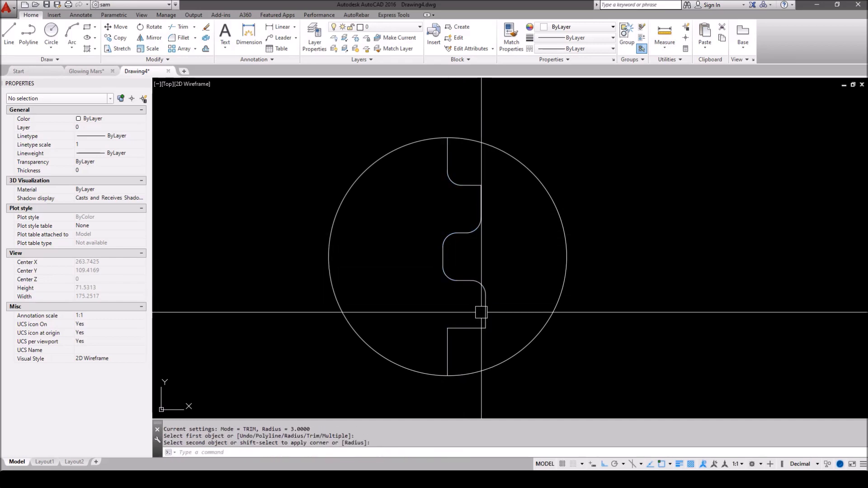
pyautogui.click(482, 312)
pyautogui.click(467, 328)
pyautogui.press('Return')
pyautogui.click(462, 329)
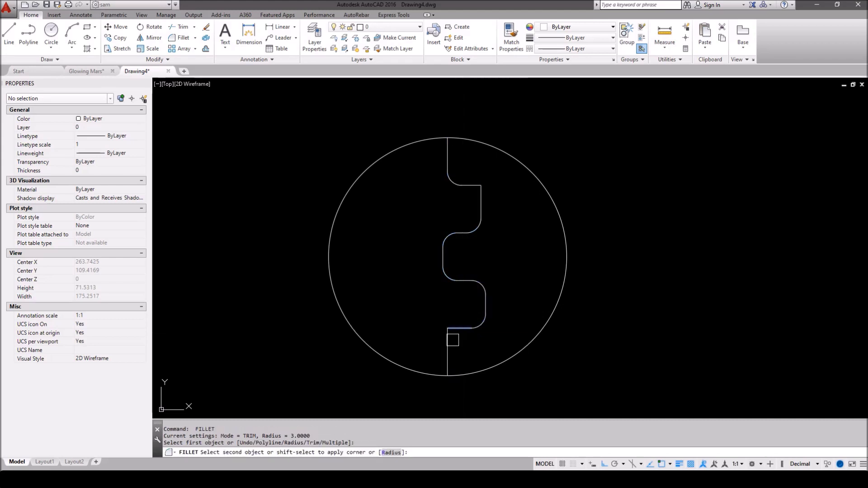
pyautogui.click(448, 342)
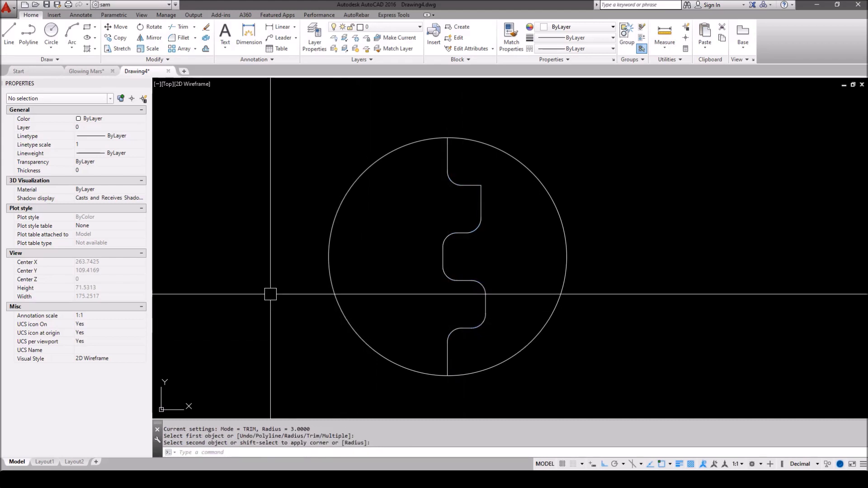
pyautogui.press('Escape')
pyautogui.press('Escape')
# Step: Rotate the circle and polyline together by 25 degrees about the circle's center
pyautogui.scroll(-2, 280, 284)
pyautogui.click(257, 152)
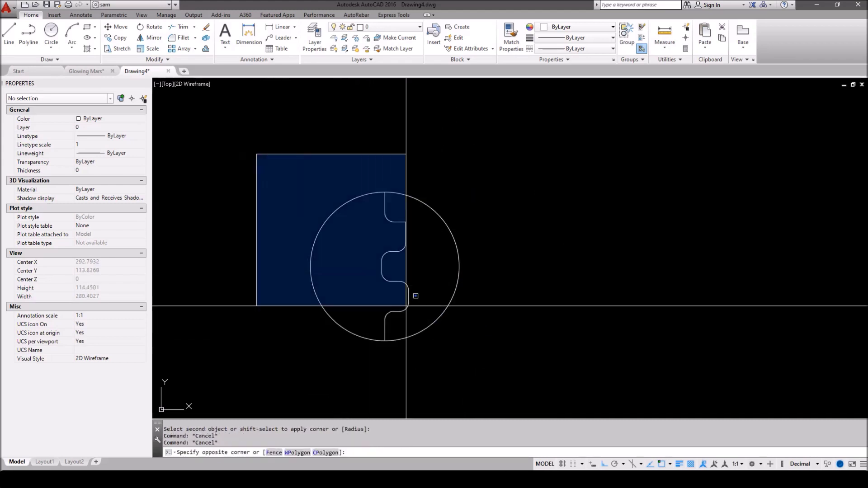
pyautogui.click(530, 379)
pyautogui.write('r')
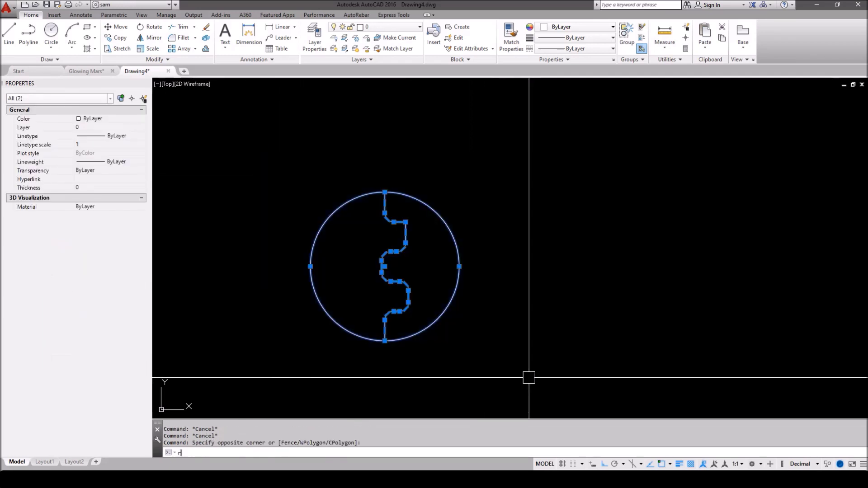
pyautogui.write('o')
pyautogui.press('Return')
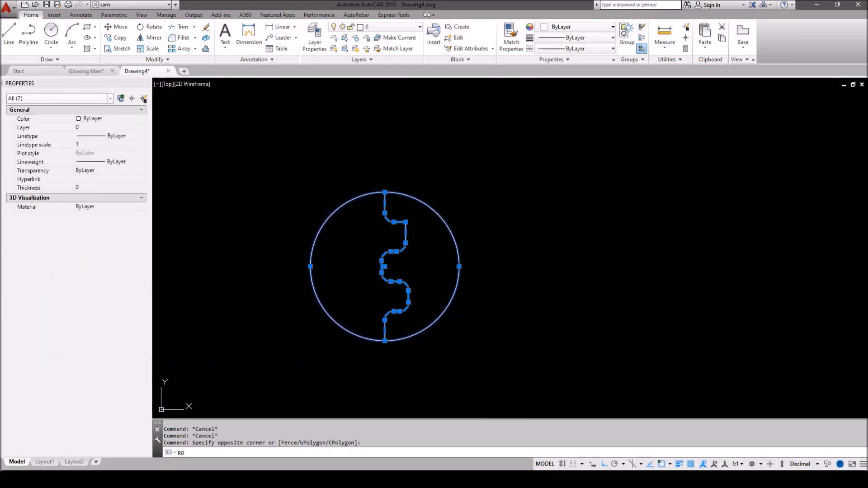
pyautogui.click(384, 266)
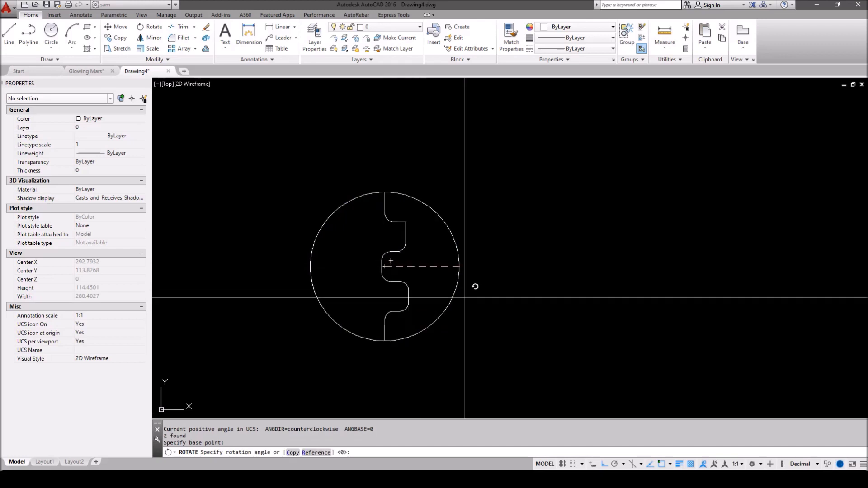
pyautogui.press('Return')
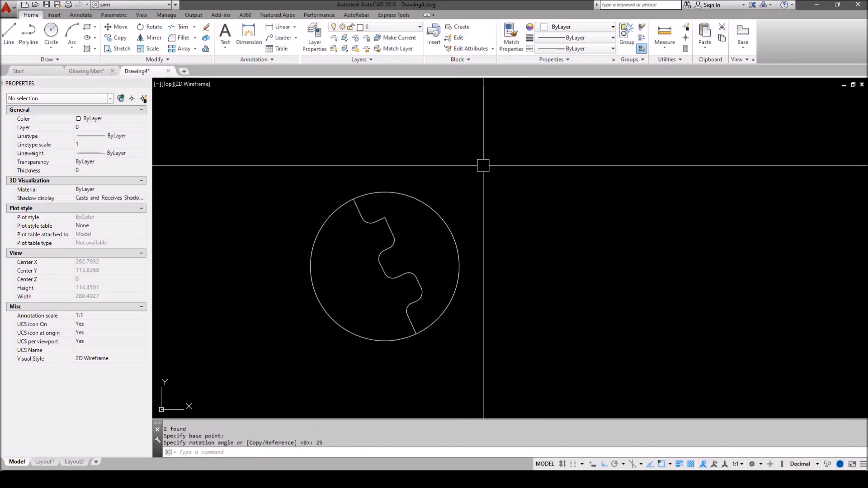
# Step: Move the circle to Layer1
pyautogui.click(505, 146)
pyautogui.click(391, 199)
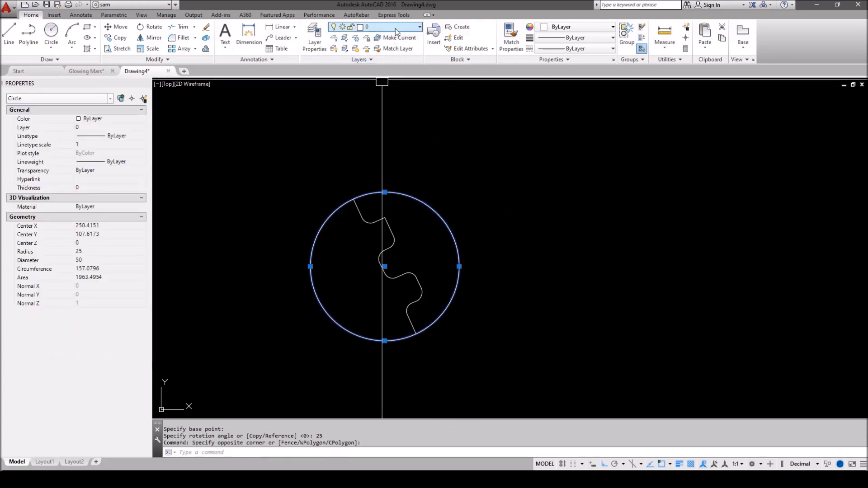
pyautogui.click(395, 28)
pyautogui.click(383, 47)
# Step: Assign the dividing polyline to Layer1 together with the circle and clear the selection
pyautogui.click(361, 196)
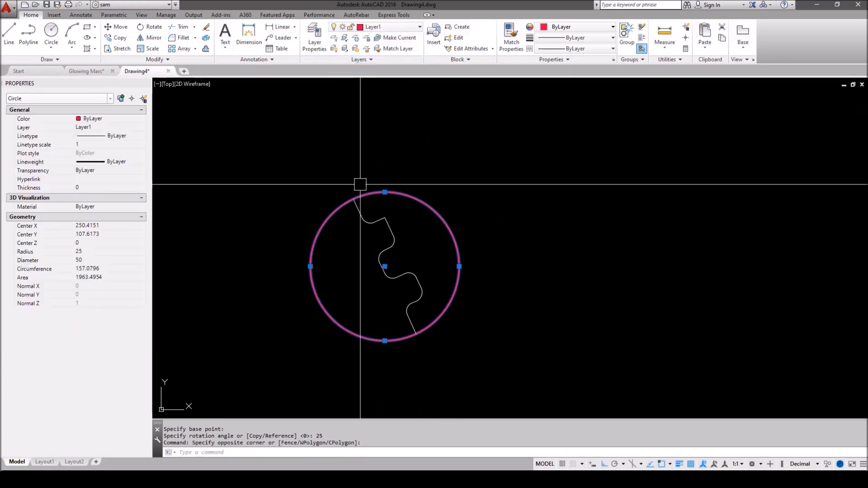
pyautogui.click(329, 178)
pyautogui.click(441, 368)
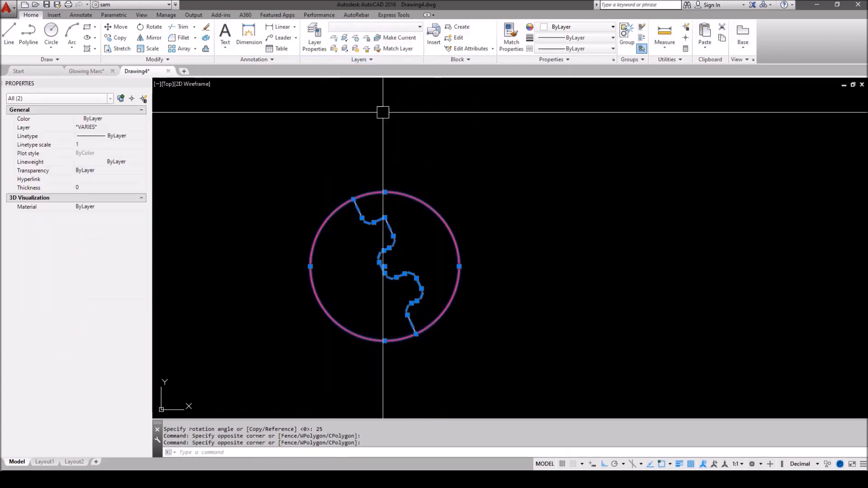
pyautogui.click(392, 29)
pyautogui.click(368, 48)
pyautogui.press('Escape')
pyautogui.press('Escape')
pyautogui.press('Escape')
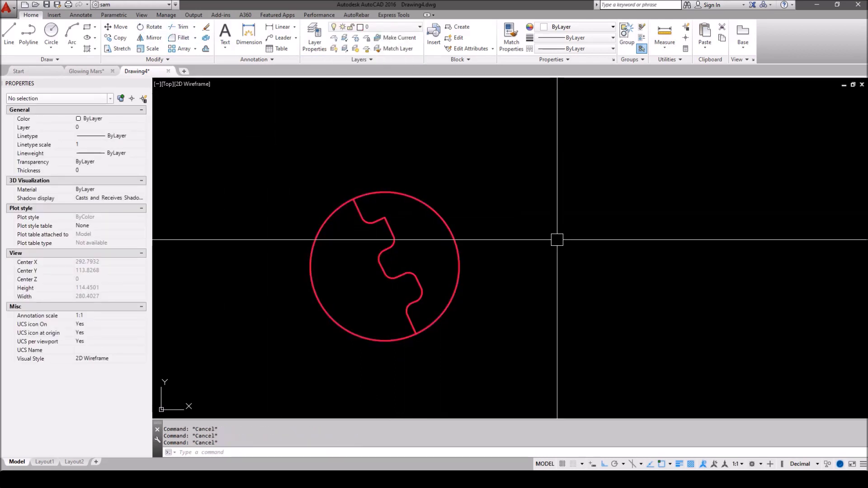
# Step: Fill the circle's right half and left half with two separate SOLID hatches
pyautogui.write('h')
pyautogui.press('Return')
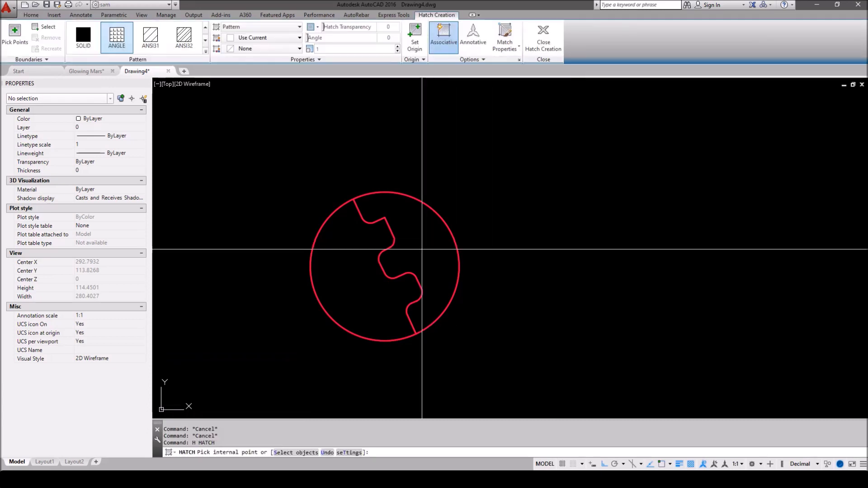
pyautogui.click(83, 37)
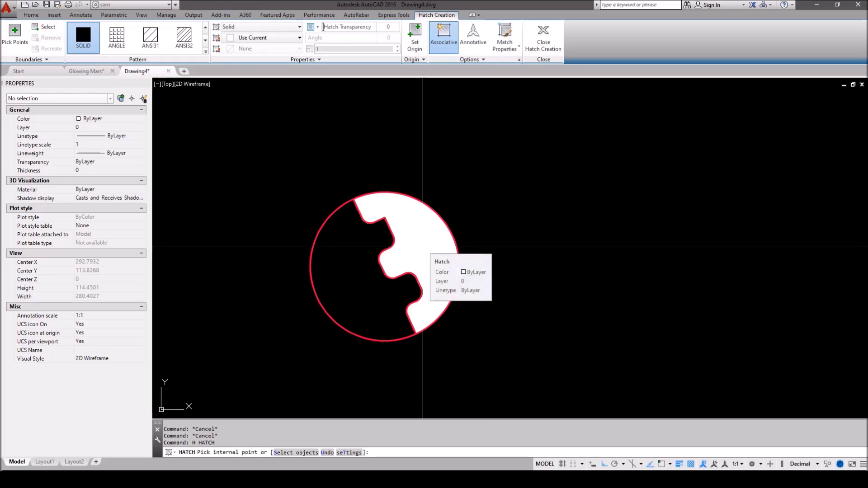
pyautogui.click(421, 246)
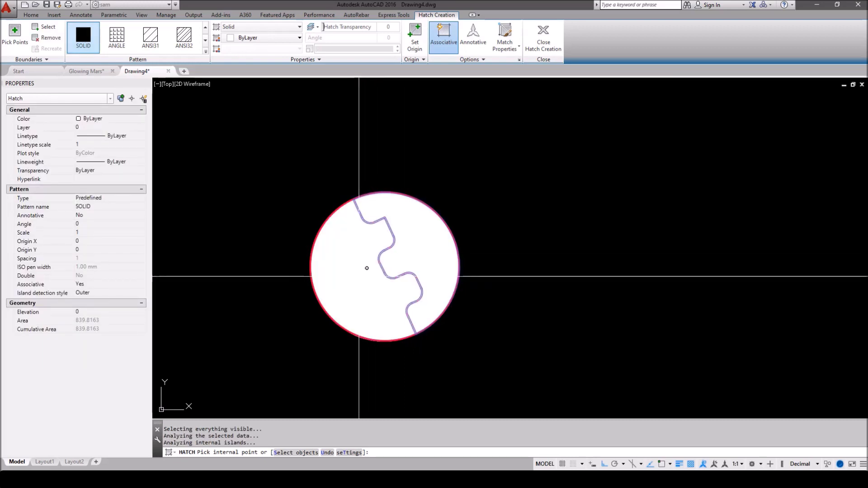
pyautogui.press('Return')
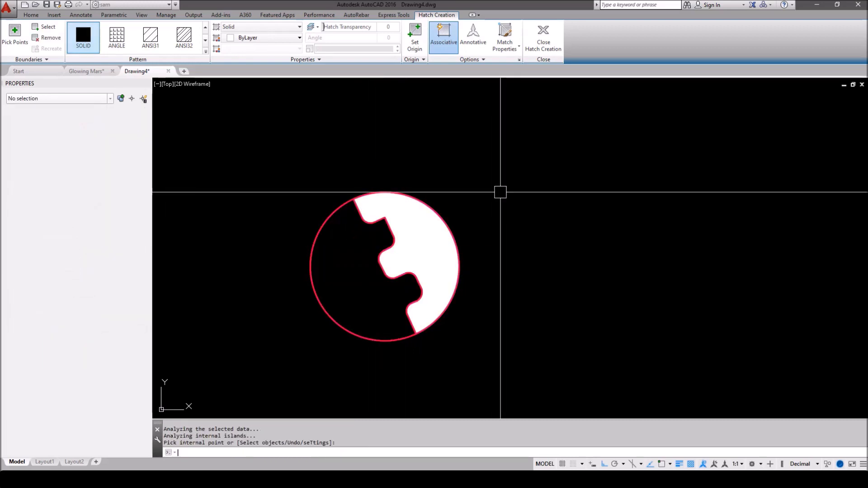
pyautogui.press('Return')
pyautogui.click(360, 279)
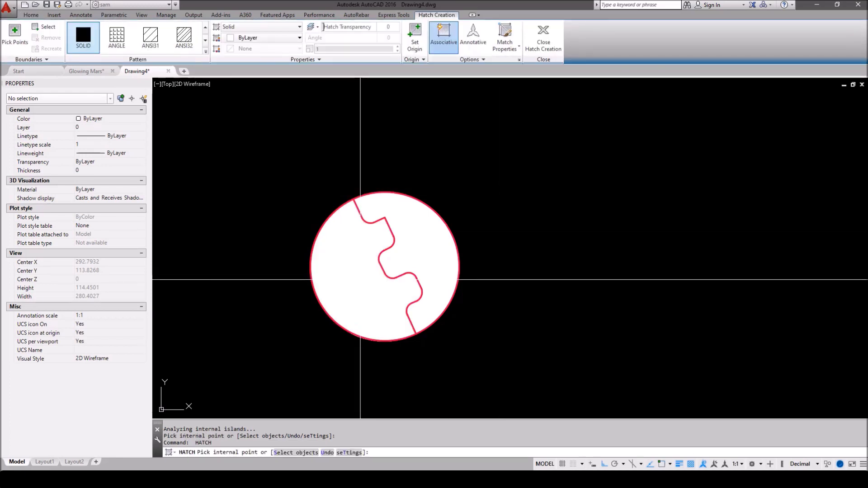
pyautogui.press('Return')
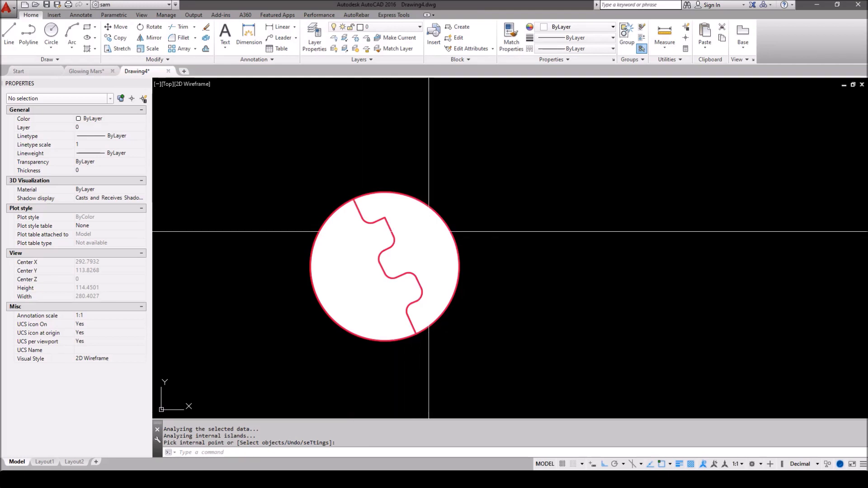
# Step: Move the solid hatch in the circle's right half to Layer1
pyautogui.click(418, 238)
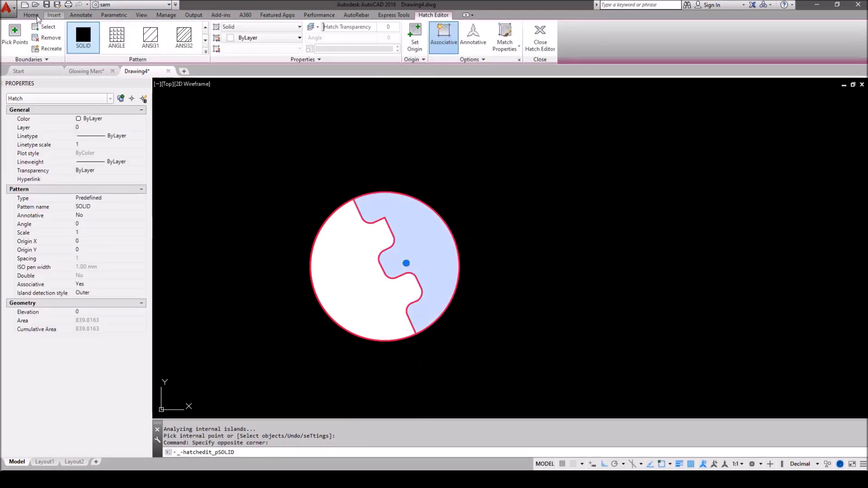
pyautogui.click(388, 31)
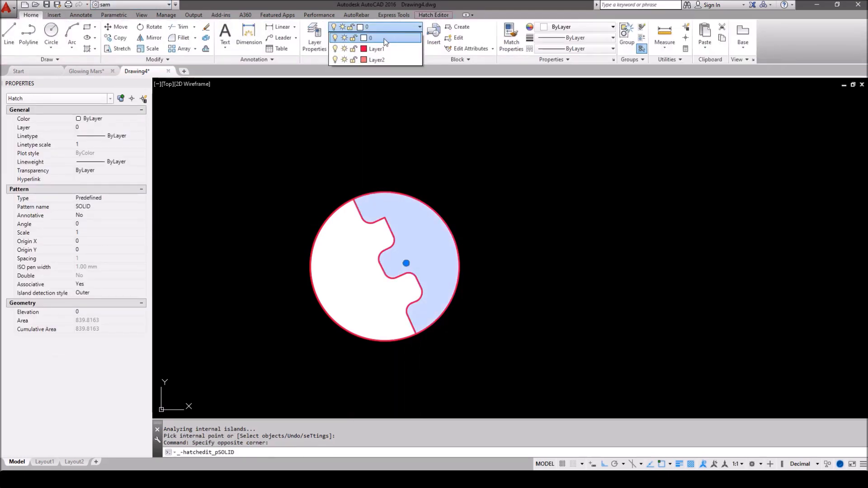
pyautogui.click(379, 49)
pyautogui.press('Escape')
pyautogui.press('Escape')
pyautogui.press('Escape')
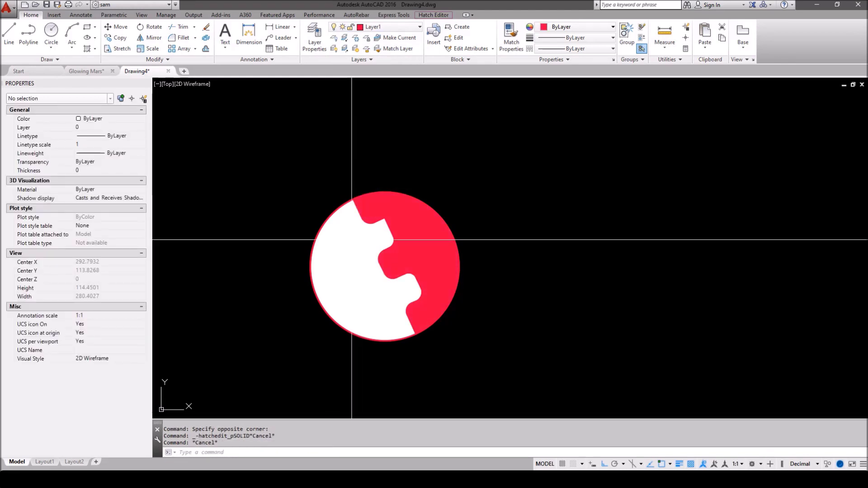
# Step: Move the solid hatch in the circle's left half to Layer2
pyautogui.click(354, 255)
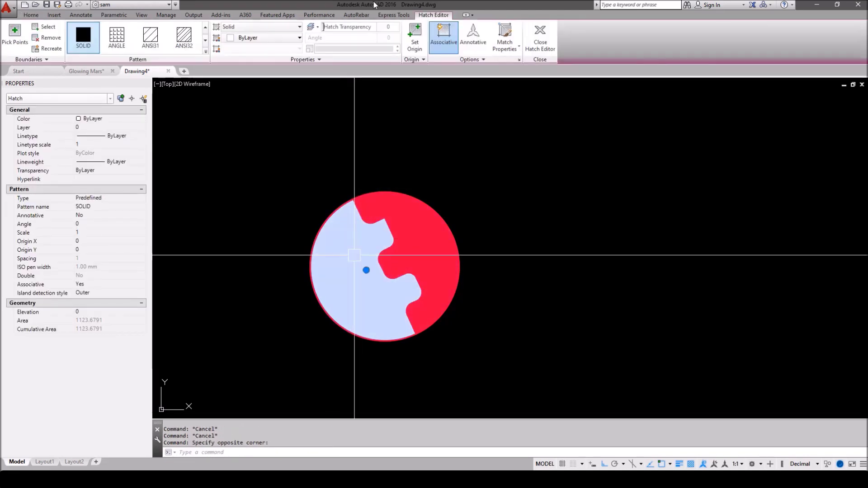
pyautogui.click(36, 16)
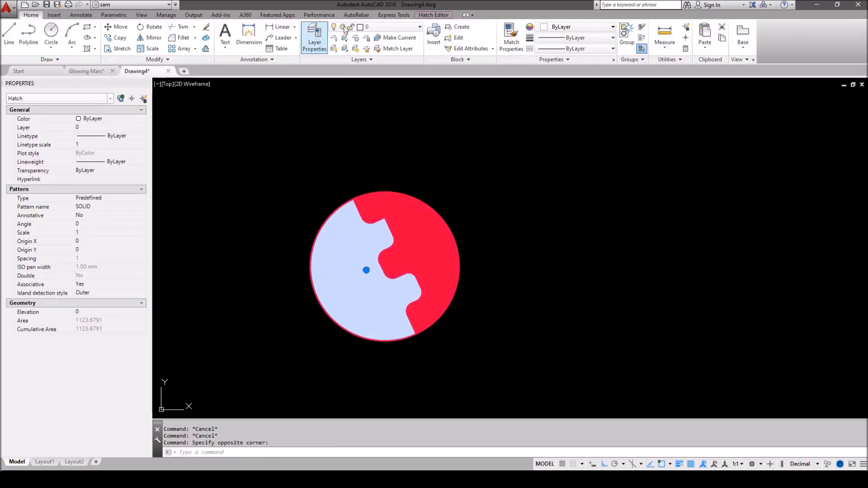
pyautogui.click(398, 28)
pyautogui.click(380, 61)
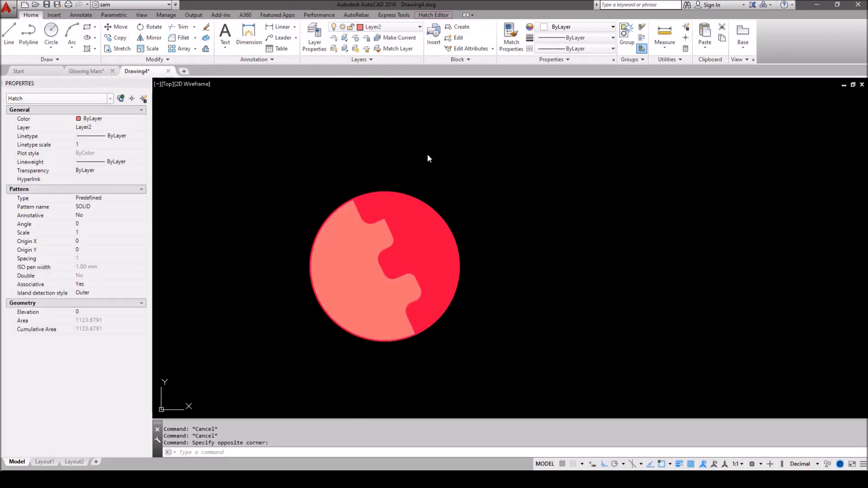
pyautogui.press('Escape')
pyautogui.press('Escape')
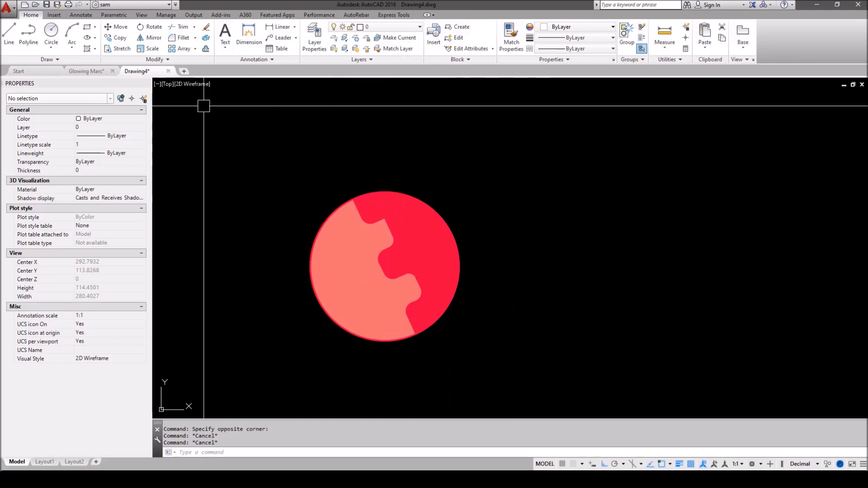
# Step: Draw a separate circle with a radius of 20 in the empty area to the right of the filled emblem
pyautogui.click(49, 30)
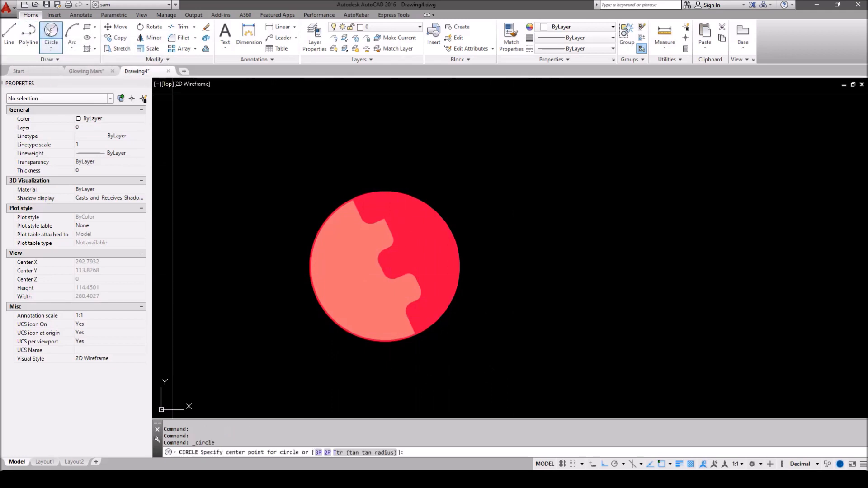
pyautogui.click(725, 278)
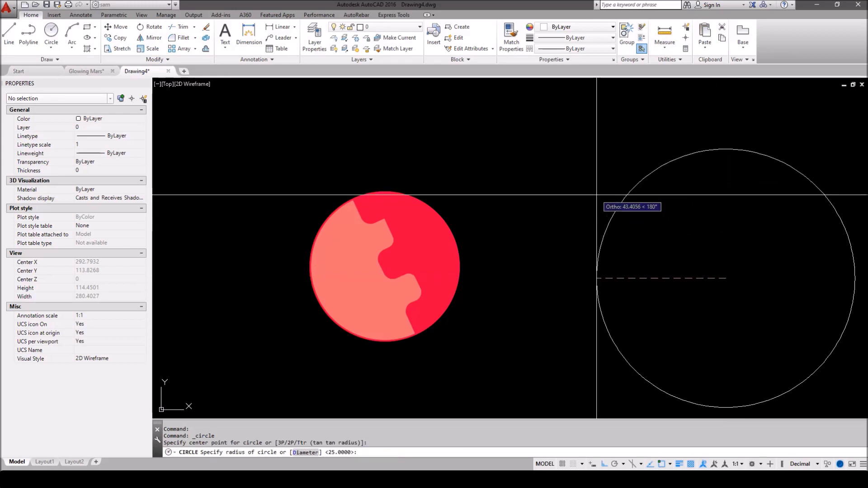
pyautogui.write('r')
pyautogui.press('Return')
pyautogui.write('20')
pyautogui.press('Return')
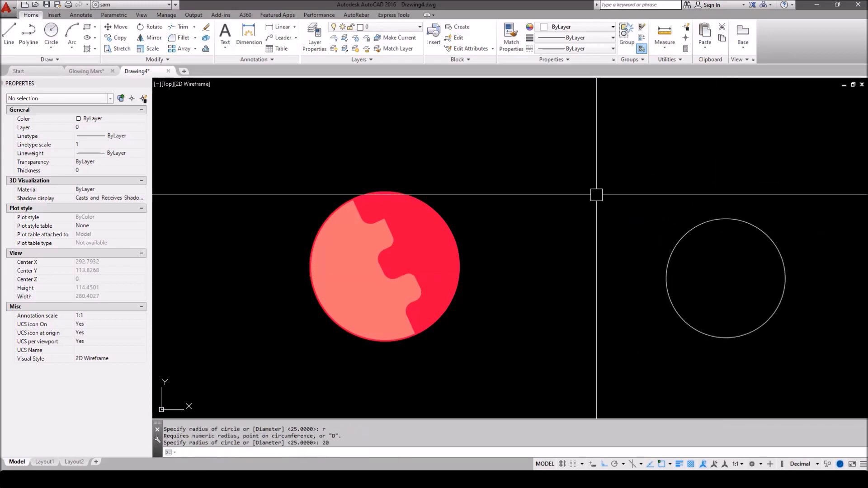
# Step: Draw a circle with a radius of 50 concentric with the radius 20 circle
pyautogui.press('Return')
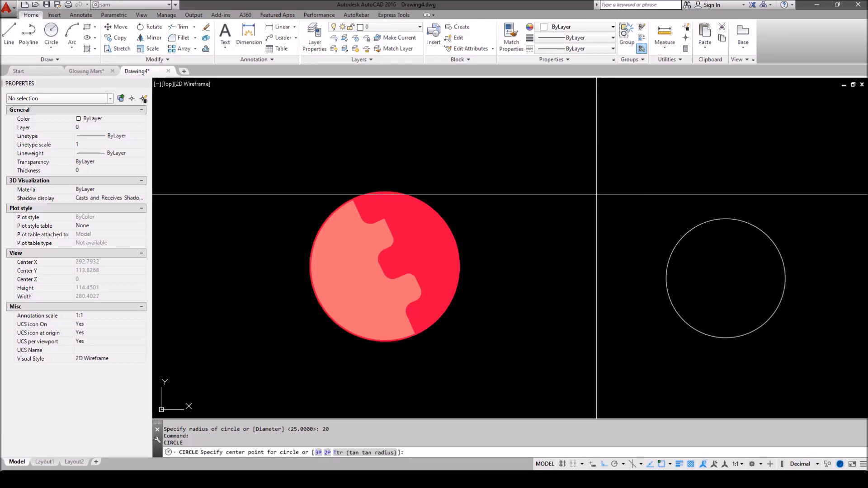
pyautogui.click(725, 278)
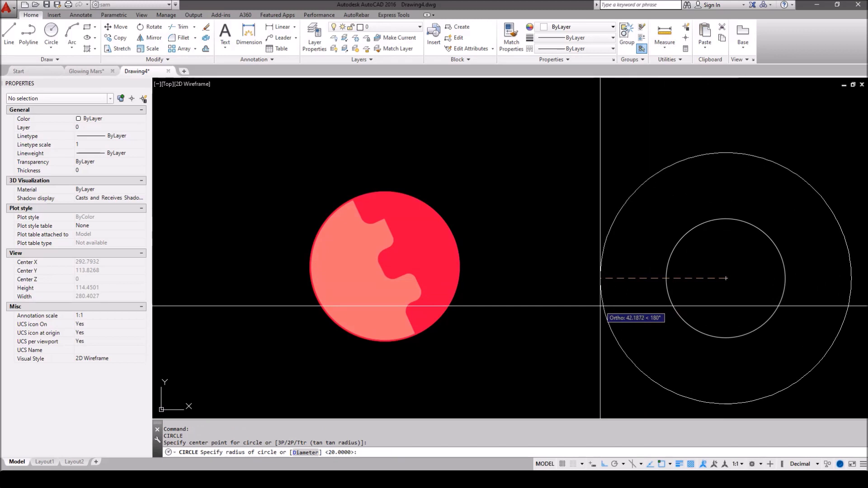
pyautogui.write('r')
pyautogui.press('Return')
pyautogui.write('50')
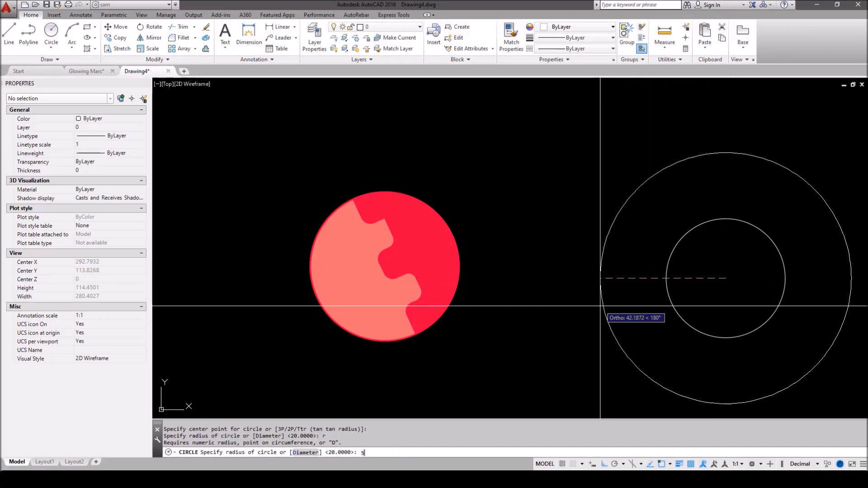
pyautogui.press('Return')
pyautogui.moveTo(611, 291); pyautogui.dragTo(558, 254, button='middle')
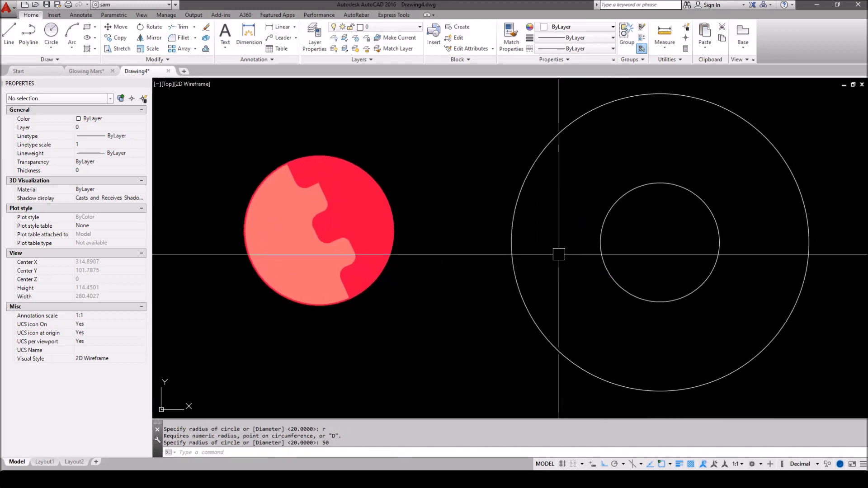
# Step: Hatch the ring between the two concentric circles and set its fill type to Gradient
pyautogui.write('h')
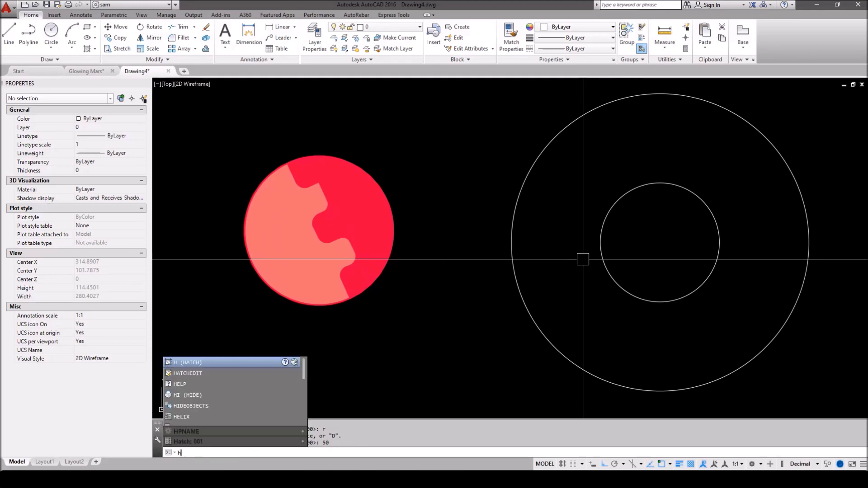
pyautogui.press('Return')
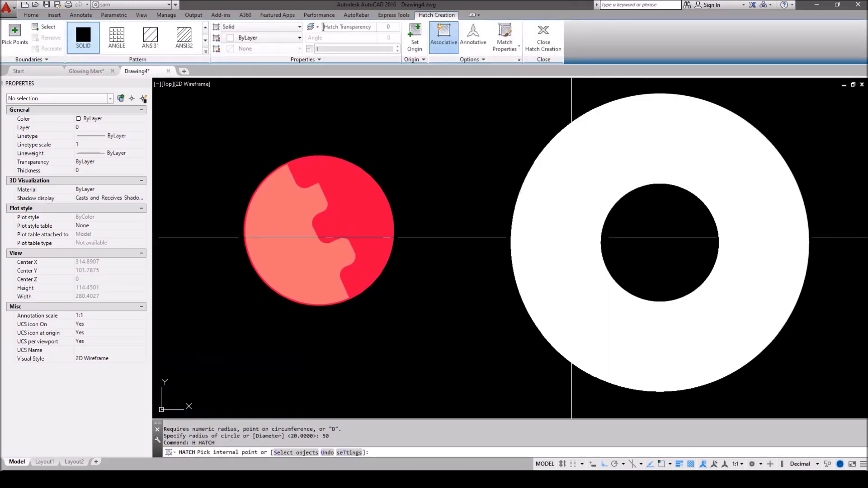
pyautogui.click(567, 234)
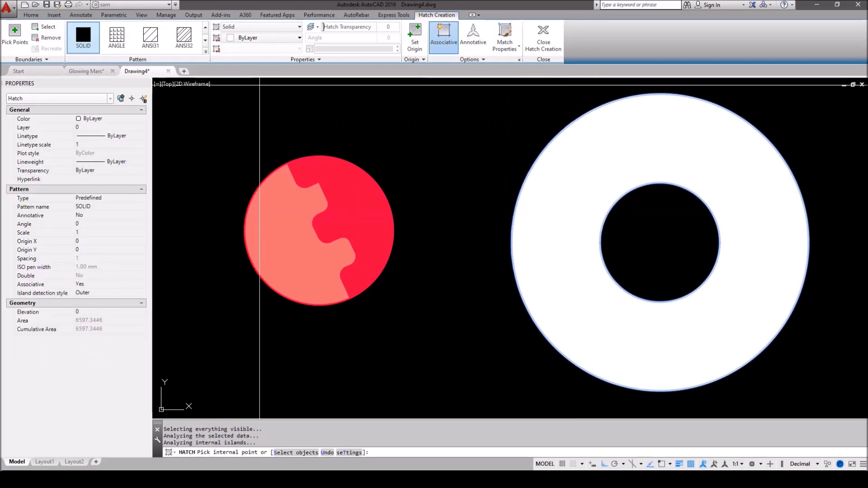
pyautogui.click(253, 26)
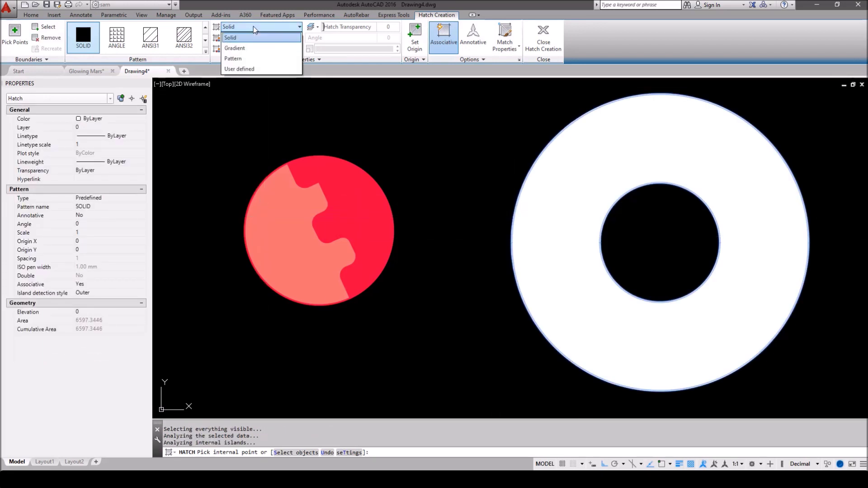
pyautogui.click(240, 48)
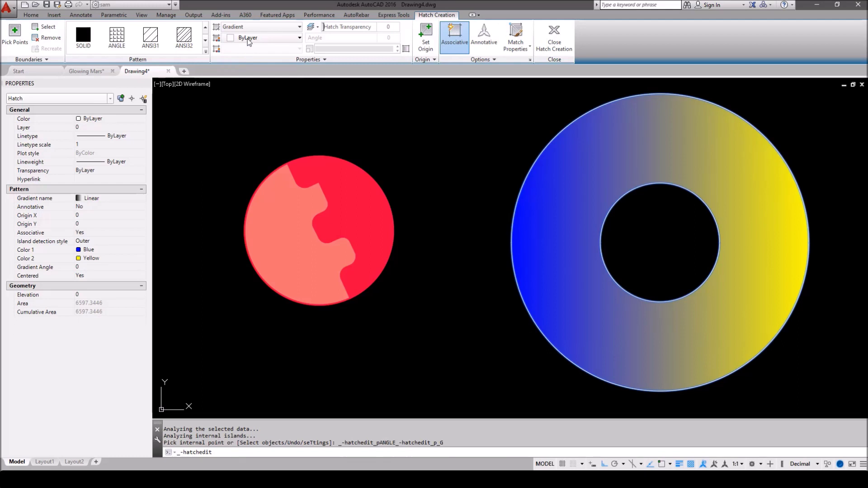
# Step: Set the ring hatch's gradient colors to black (0,0,0) and true color 205,32,39
pyautogui.click(250, 39)
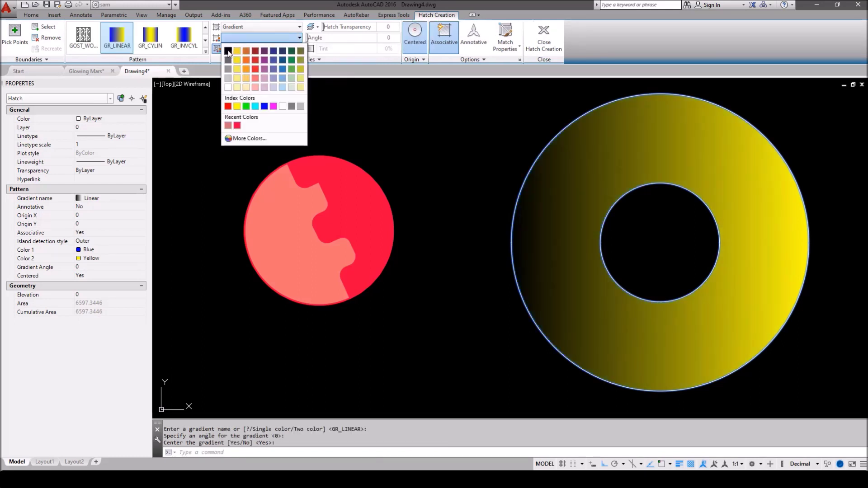
pyautogui.click(228, 51)
pyautogui.click(247, 50)
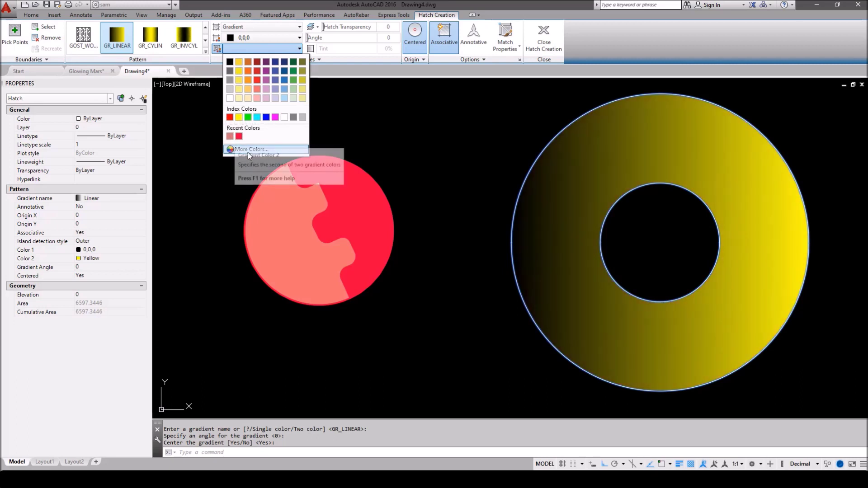
pyautogui.click(248, 150)
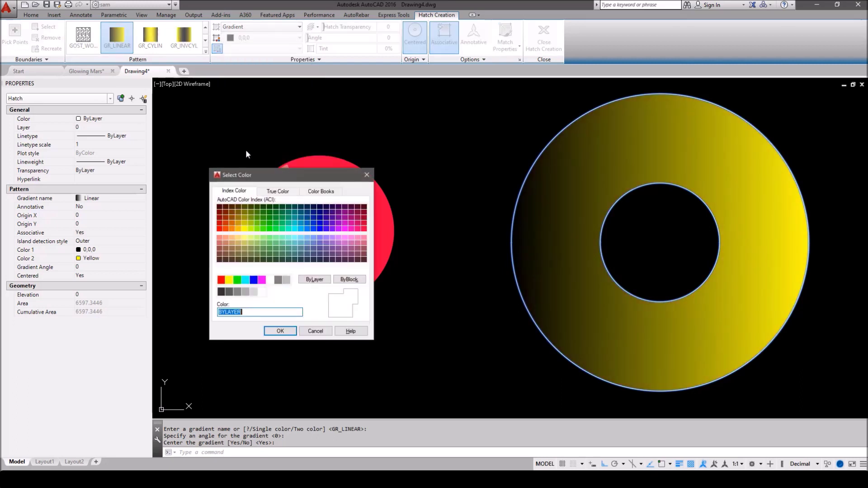
pyautogui.click(275, 192)
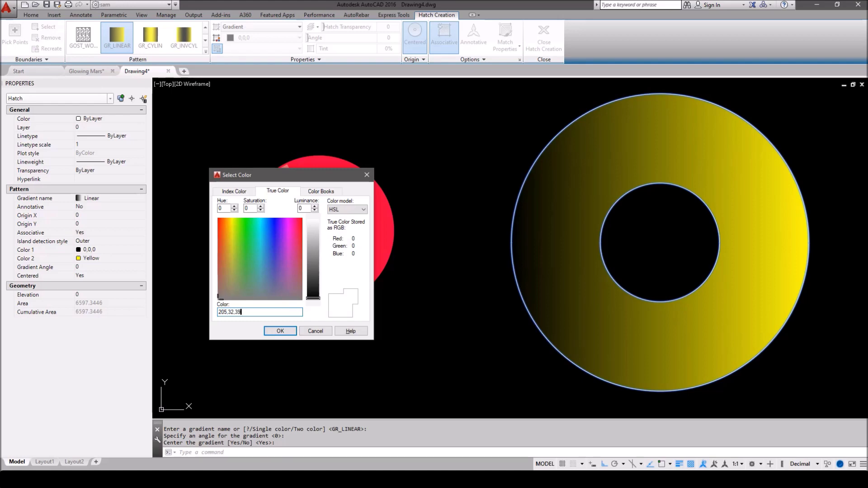
pyautogui.press('Return')
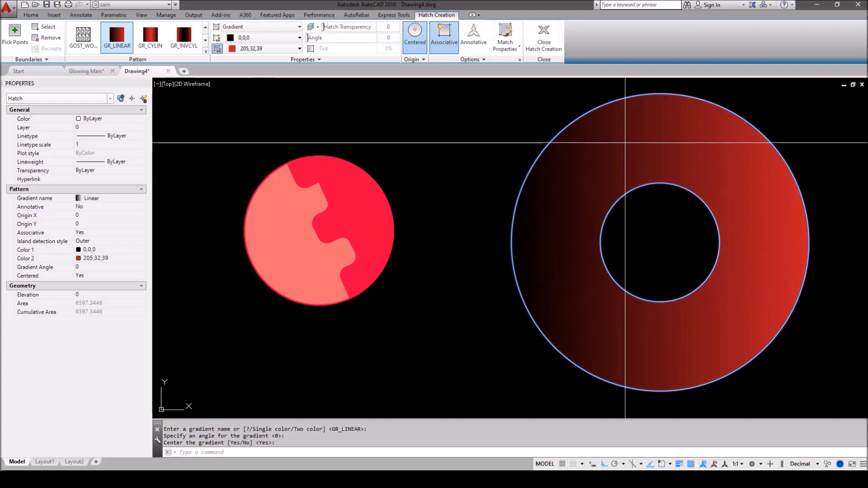
# Step: Change the ring's gradient pattern to GR_SPHER and finish the hatch
pyautogui.click(204, 54)
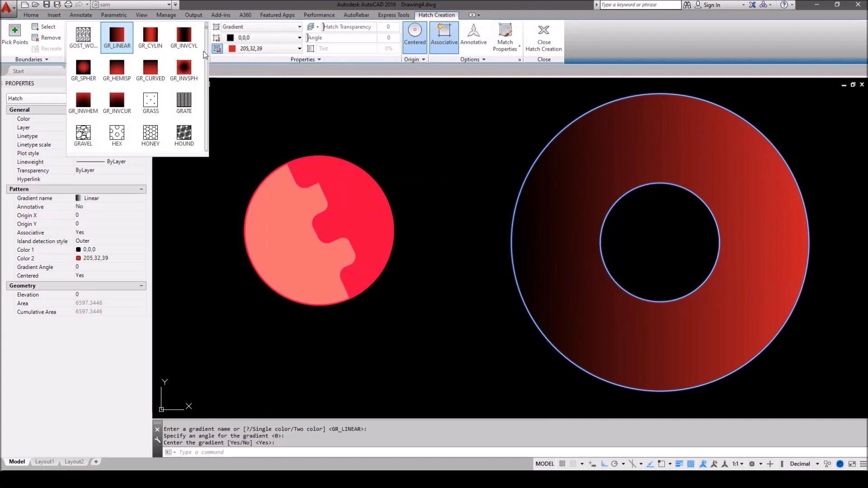
pyautogui.click(84, 69)
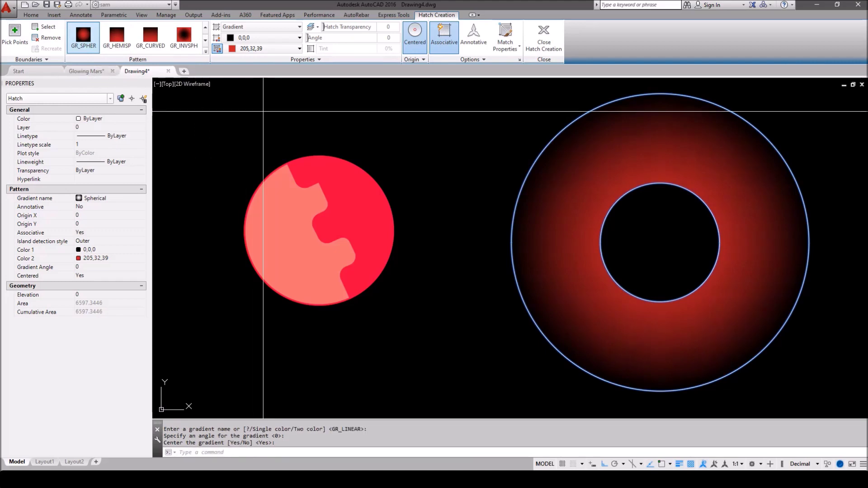
pyautogui.press('Escape')
pyautogui.press('Escape')
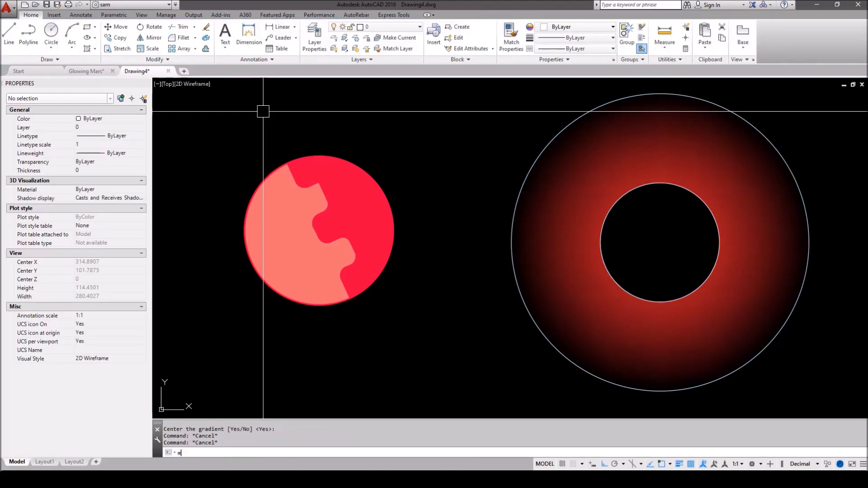
# Step: Move the gradient ring hatch from the concentric circles' center to the center of the filled emblem
pyautogui.write('m')
pyautogui.press('Return')
pyautogui.click(617, 173)
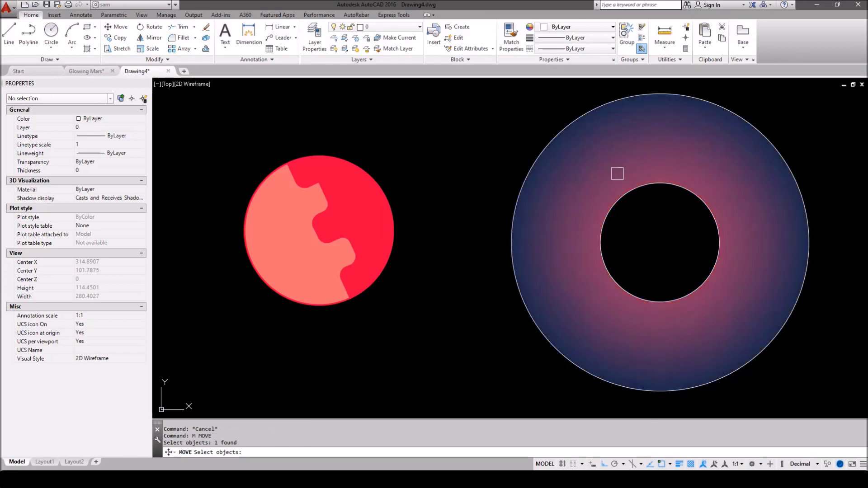
pyautogui.press('Return')
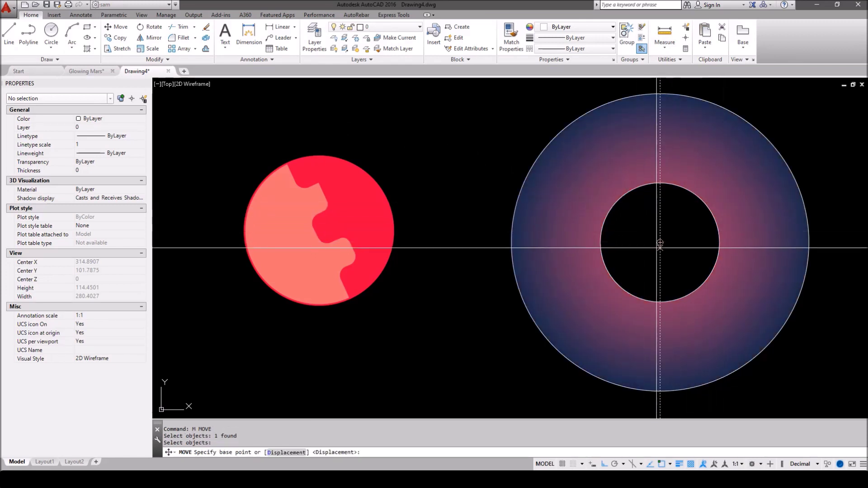
pyautogui.click(658, 243)
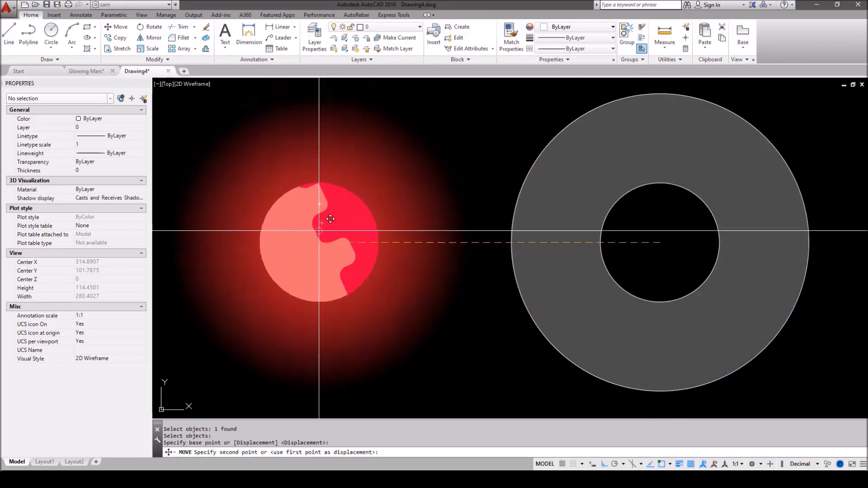
pyautogui.click(320, 228)
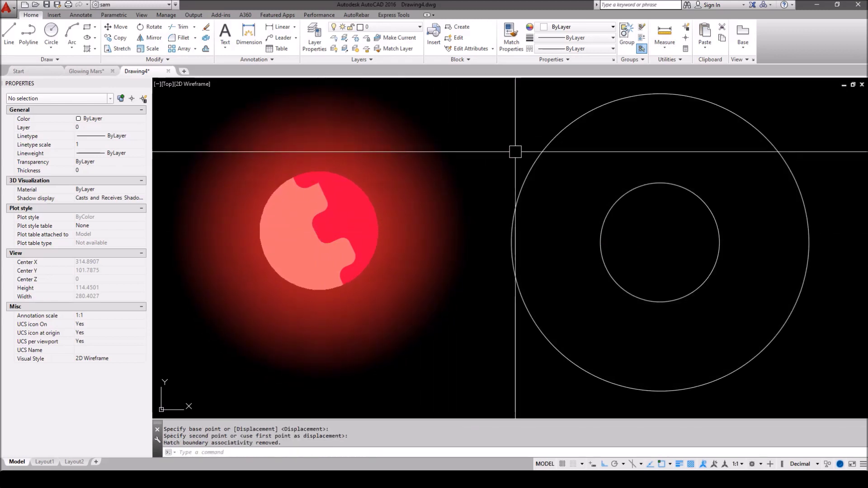
# Step: Erase the two leftover concentric circles beside the emblem
pyautogui.write('e')
pyautogui.press('Return')
pyautogui.click(621, 234)
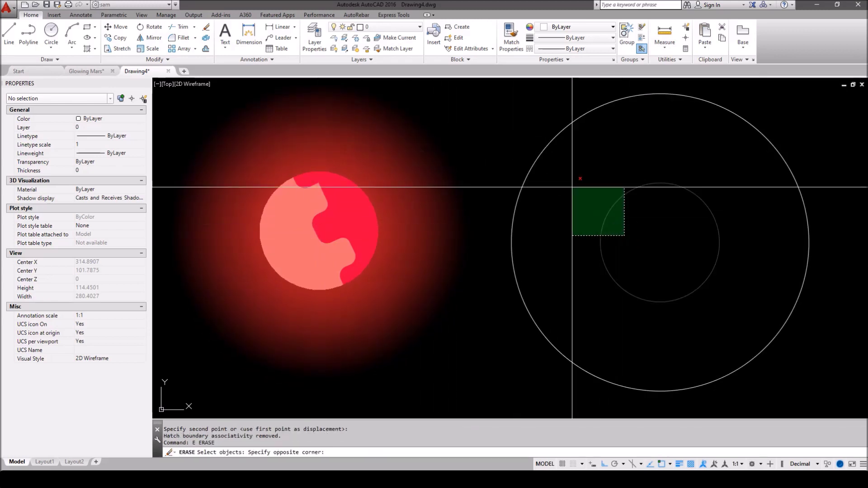
pyautogui.click(531, 115)
pyautogui.press('Return')
pyautogui.moveTo(490, 149)
pyautogui.mouseDown(button='middle')
pyautogui.moveTo(580, 155)
pyautogui.moveTo(600, 149)
pyautogui.moveTo(610, 127)
pyautogui.mouseUp(button='middle')
# Step: Send the red gradient hatch to the back of the draw order, behind the emblem
pyautogui.write('dr')
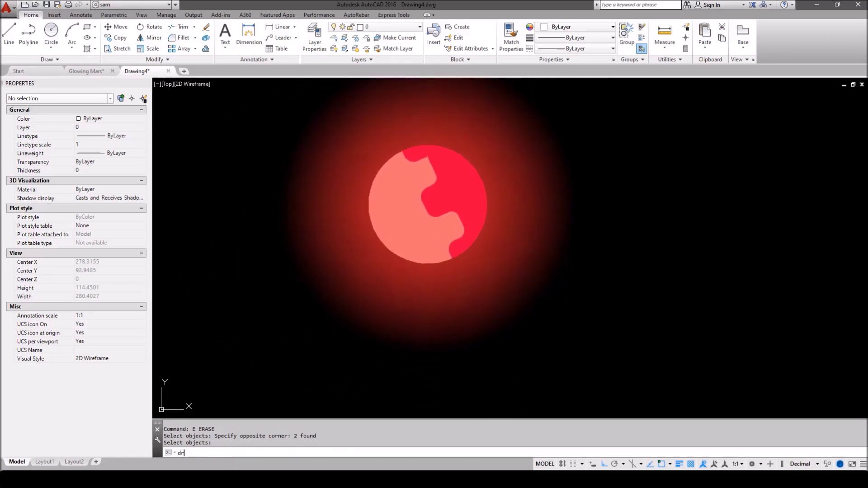
pyautogui.press('Return')
pyautogui.click(538, 170)
pyautogui.press('Return')
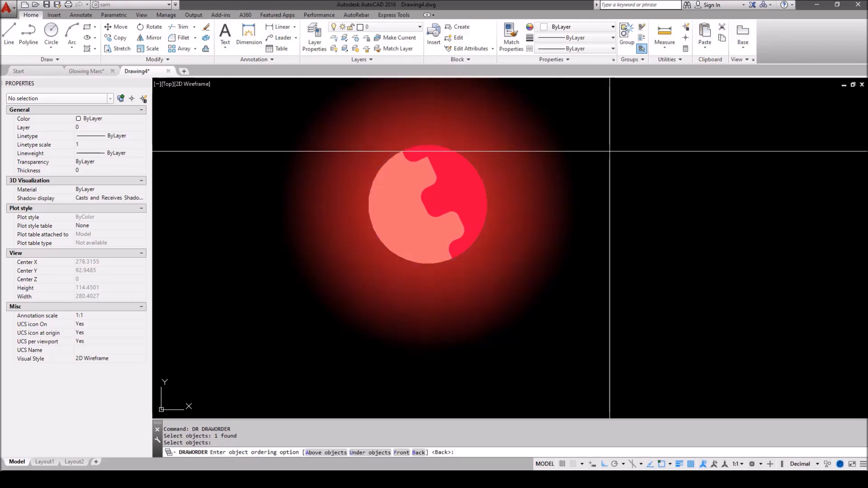
pyautogui.write('b')
pyautogui.press('Return')
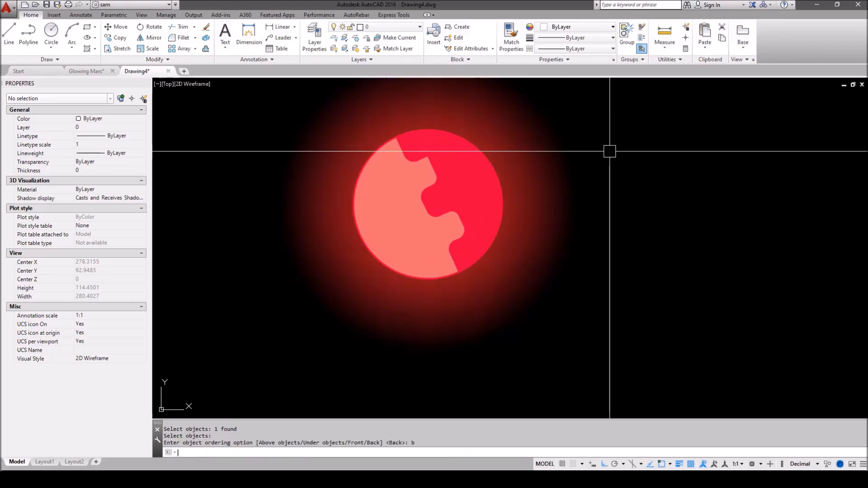
pyautogui.moveTo(611, 160)
pyautogui.mouseDown(button='middle')
pyautogui.moveTo(597, 205)
pyautogui.moveTo(599, 193)
pyautogui.mouseUp(button='middle')
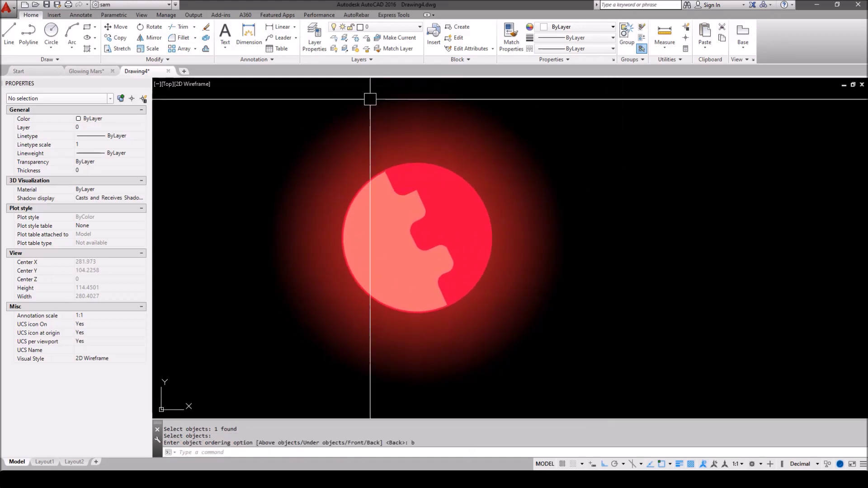
# Step: Save the drawing in the G Cads folder under the file name "glowing mars youtube"
pyautogui.click(47, 5)
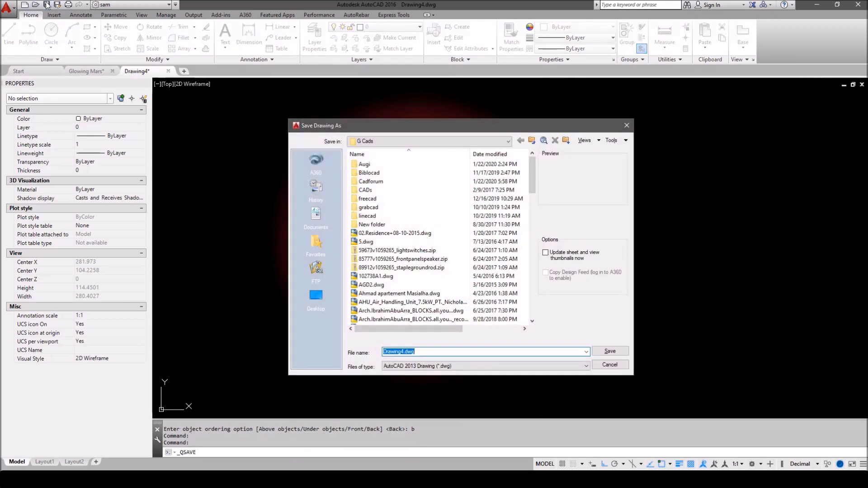
pyautogui.write('glowing m')
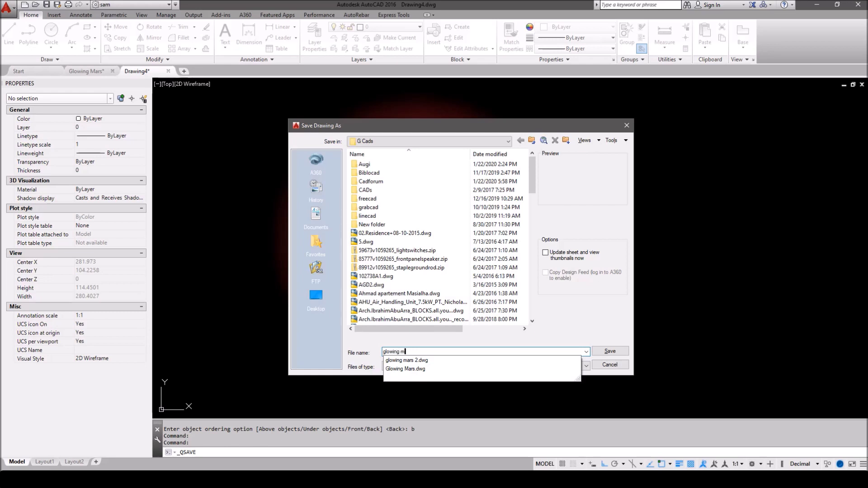
pyautogui.write('ars ')
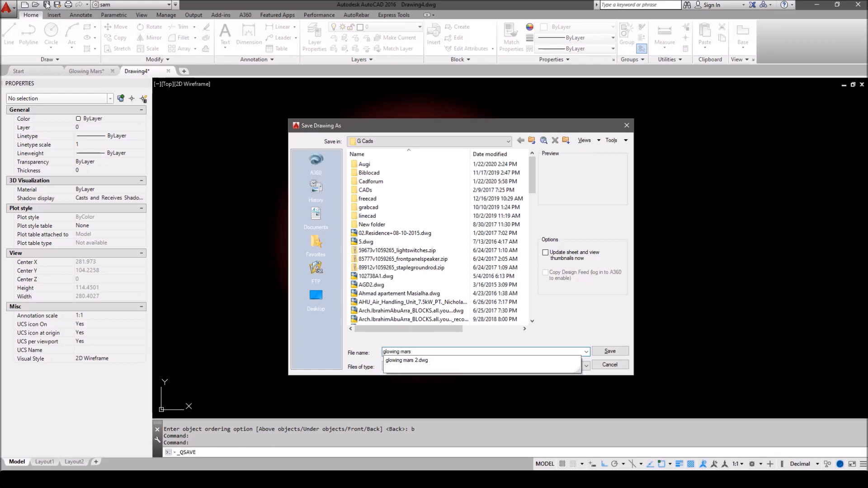
pyautogui.write('youtube')
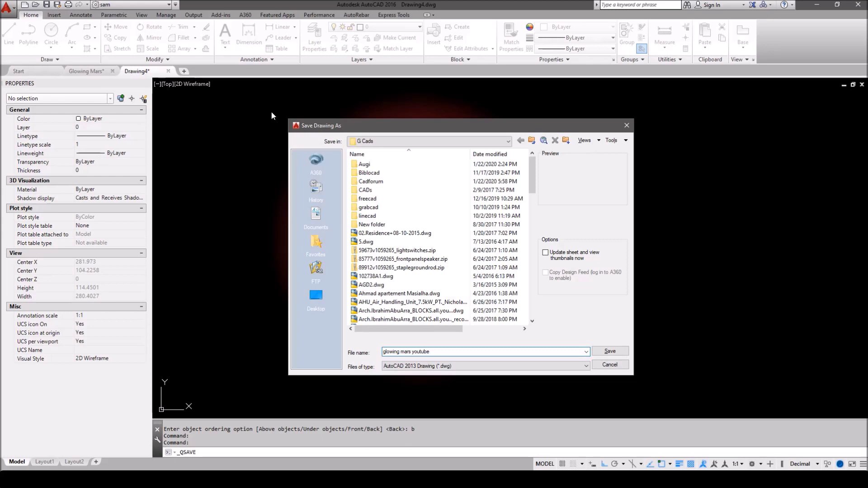
pyautogui.click(610, 351)
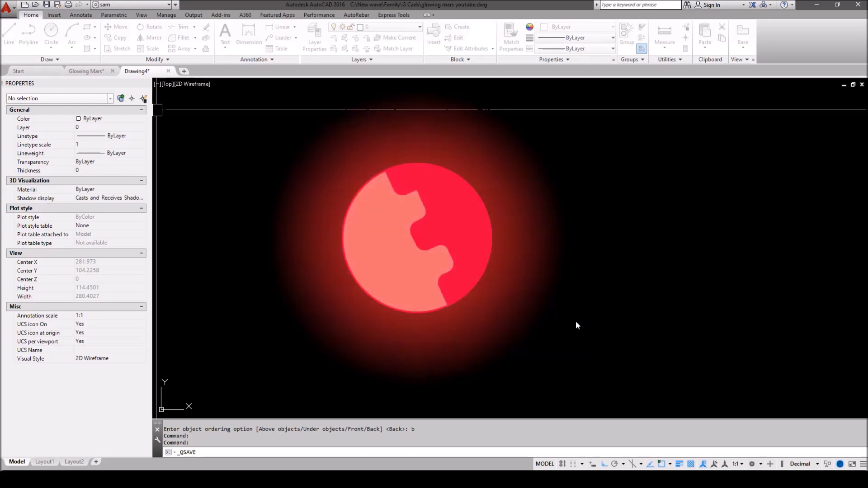